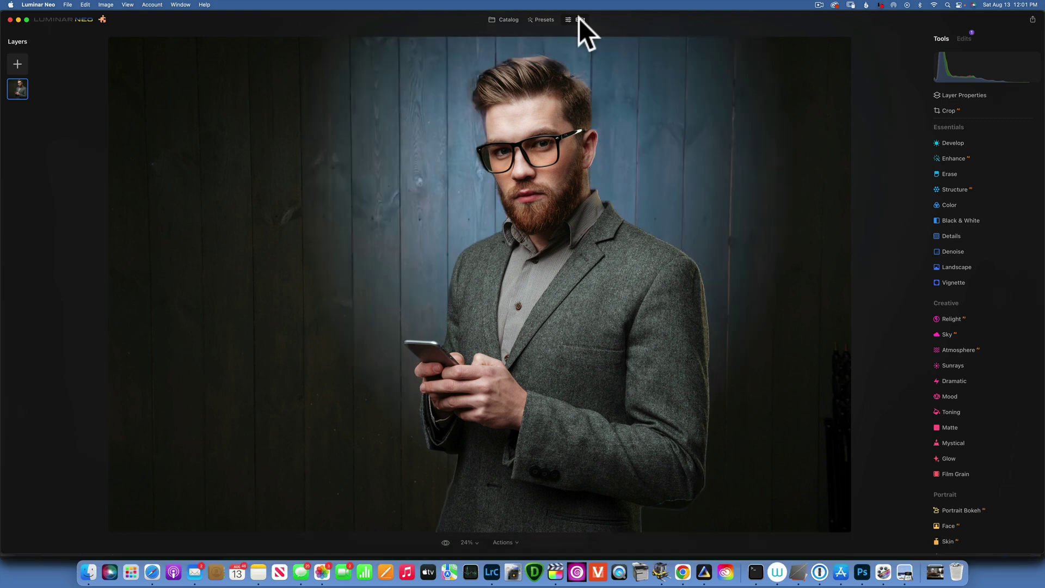
- Open the catalog photo of the blonde woman taking a selfie for editing
left_click(508, 19)
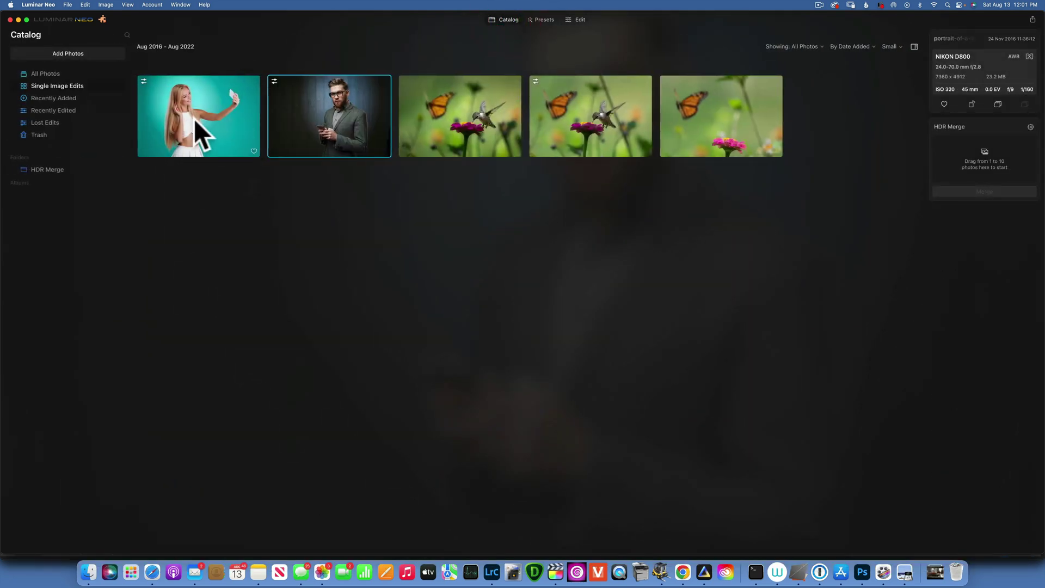
double_click(194, 119)
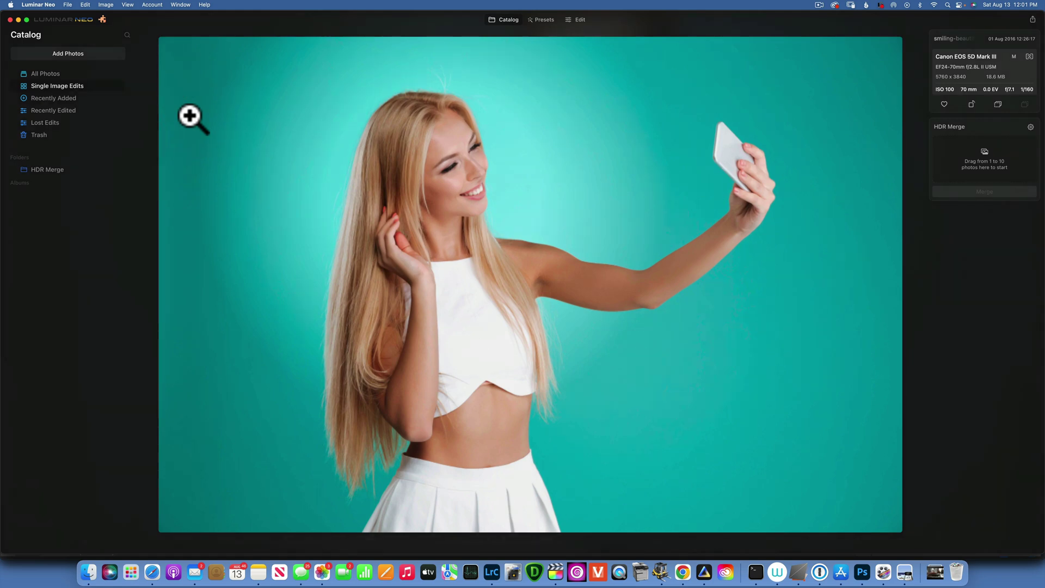
left_click(583, 18)
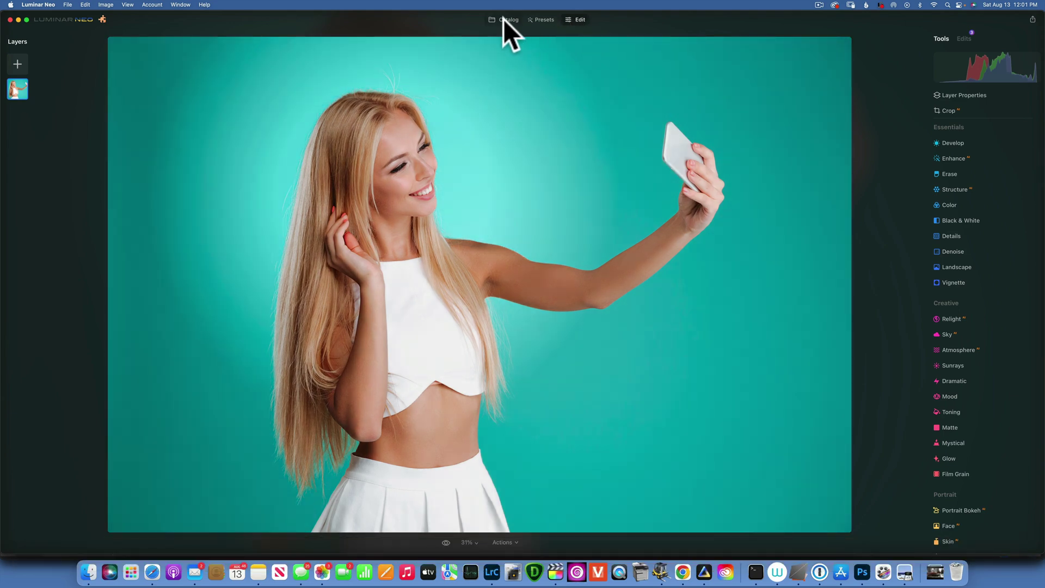
- Open the catalog portrait of the bearded man for editing and revert it to the original
left_click(506, 20)
double_click(349, 98)
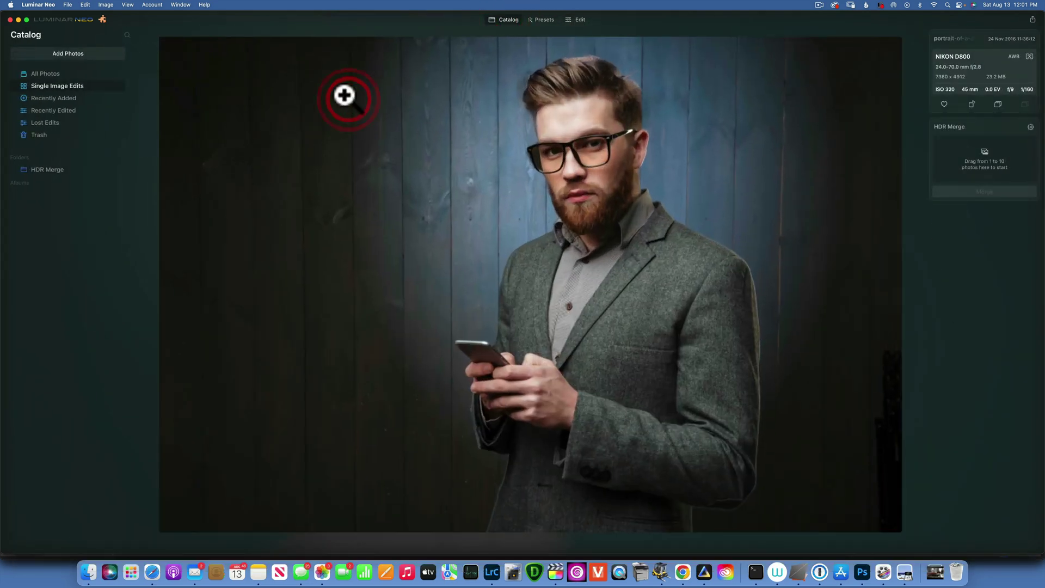
left_click(579, 19)
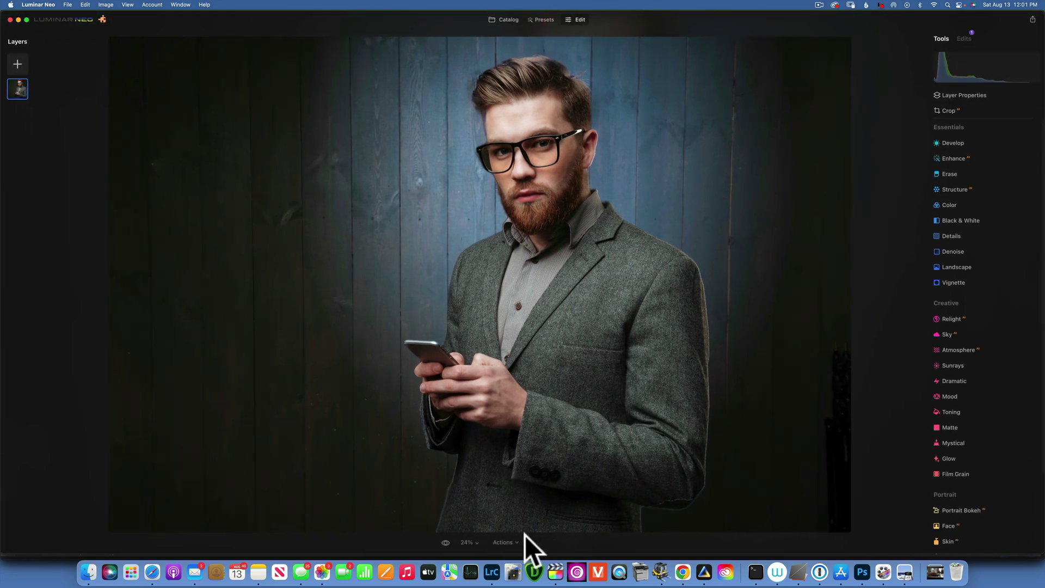
left_click(512, 543)
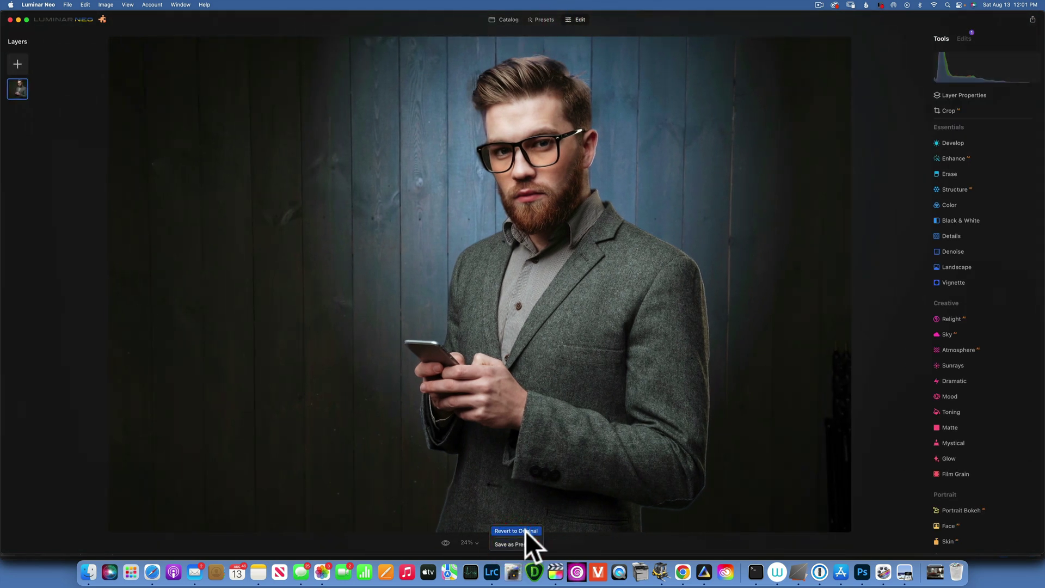
left_click(525, 531)
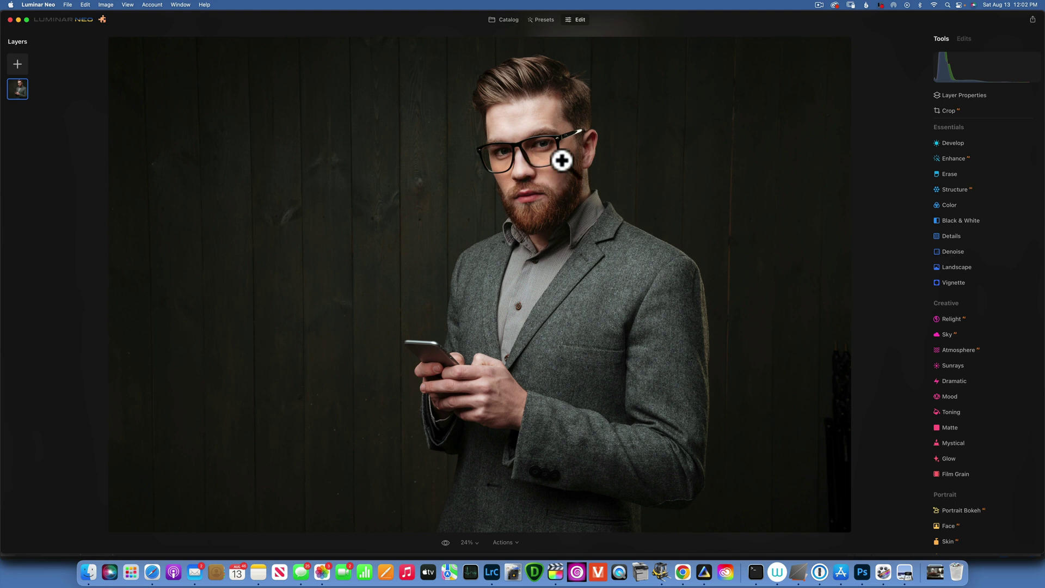
- Raise the Develop exposure of the portrait to 1.55
left_click(955, 143)
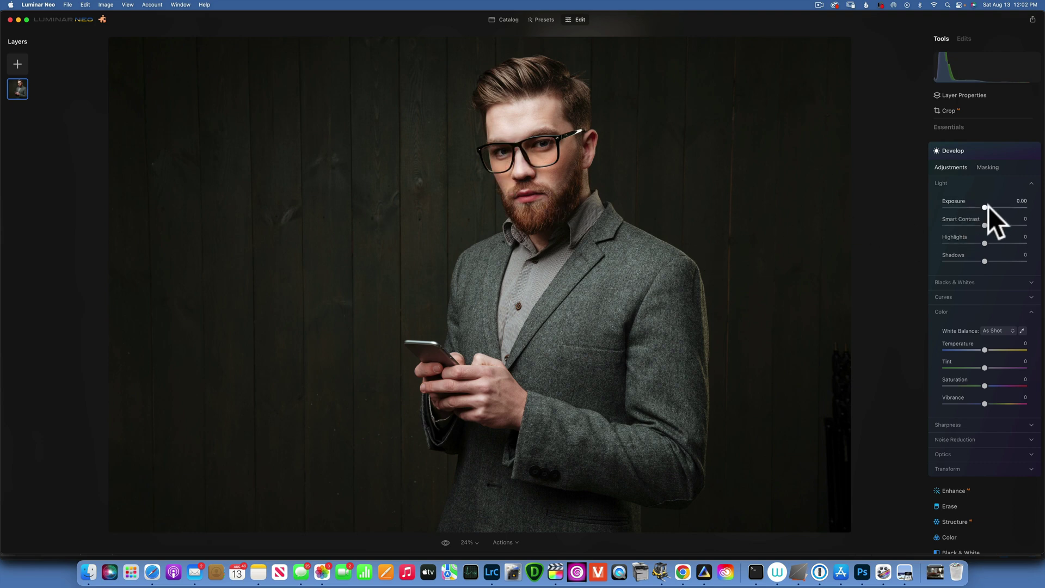
left_click_drag(985, 205, 998, 204)
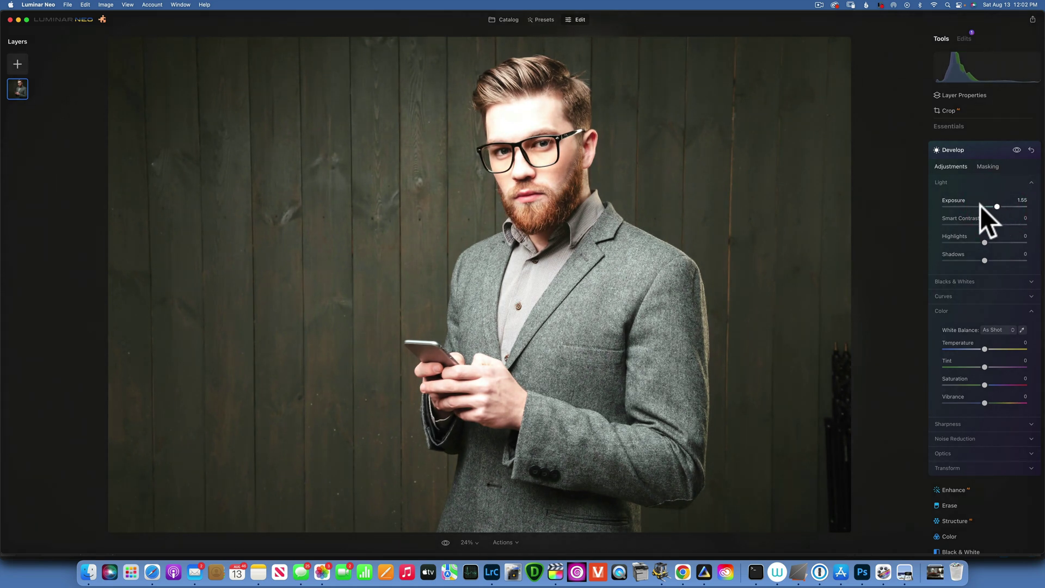
- Mask the Develop adjustment with a large radial gradient centred on the man's face, slightly flattened and inverted to affect the inside
left_click(987, 167)
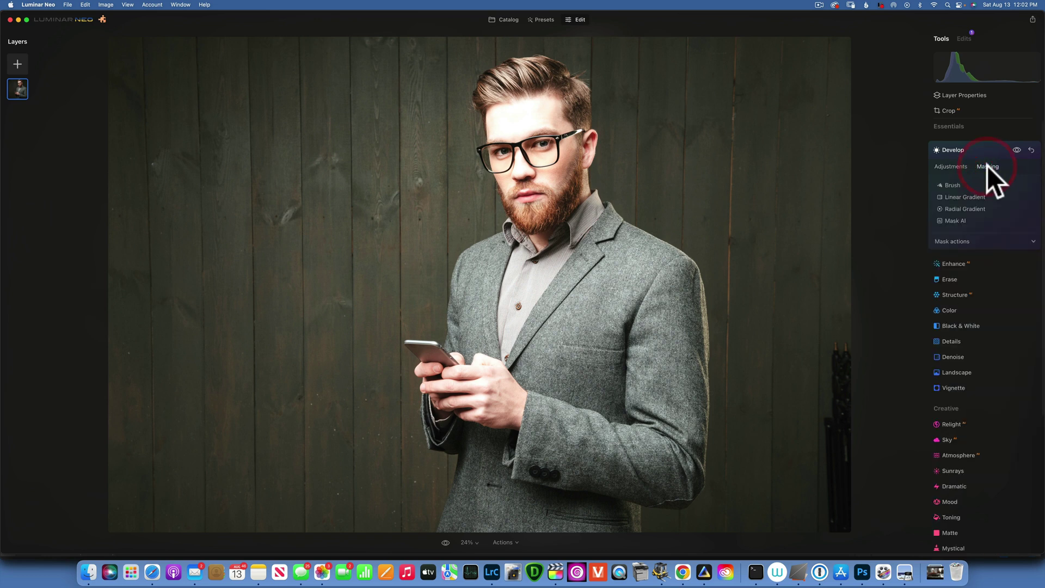
left_click(959, 208)
left_click_drag(535, 191, 621, 272)
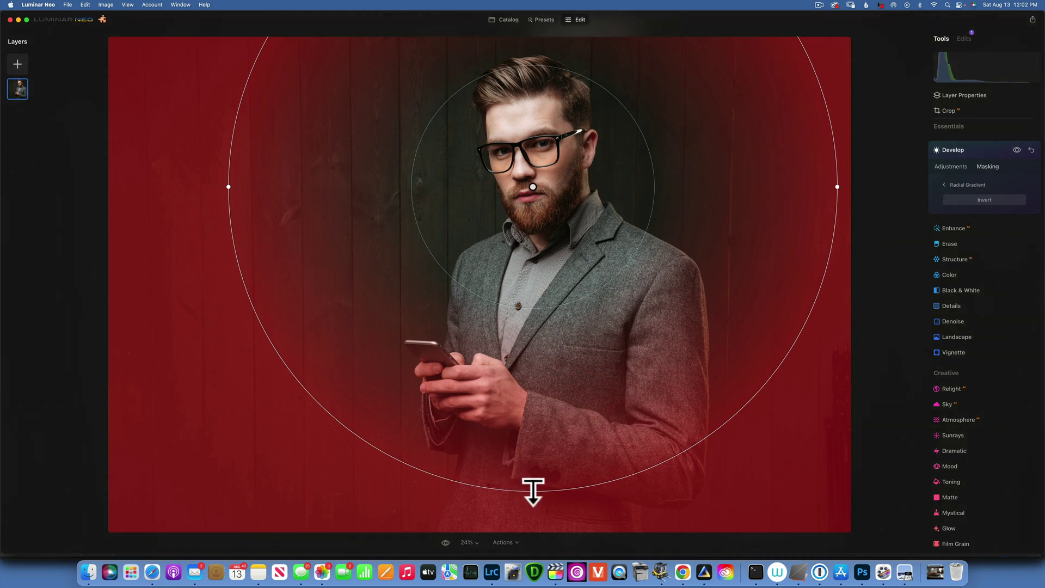
mouse_move(533, 491)
left_mouse_down()
mouse_move(533, 552)
mouse_move(525, 465)
mouse_move(530, 474)
left_mouse_up()
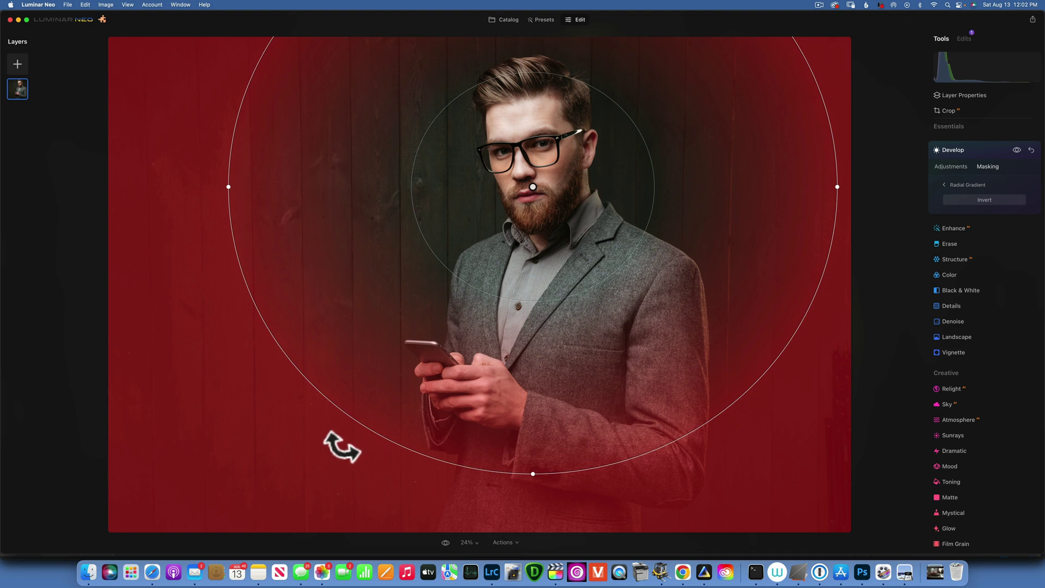
left_click(987, 200)
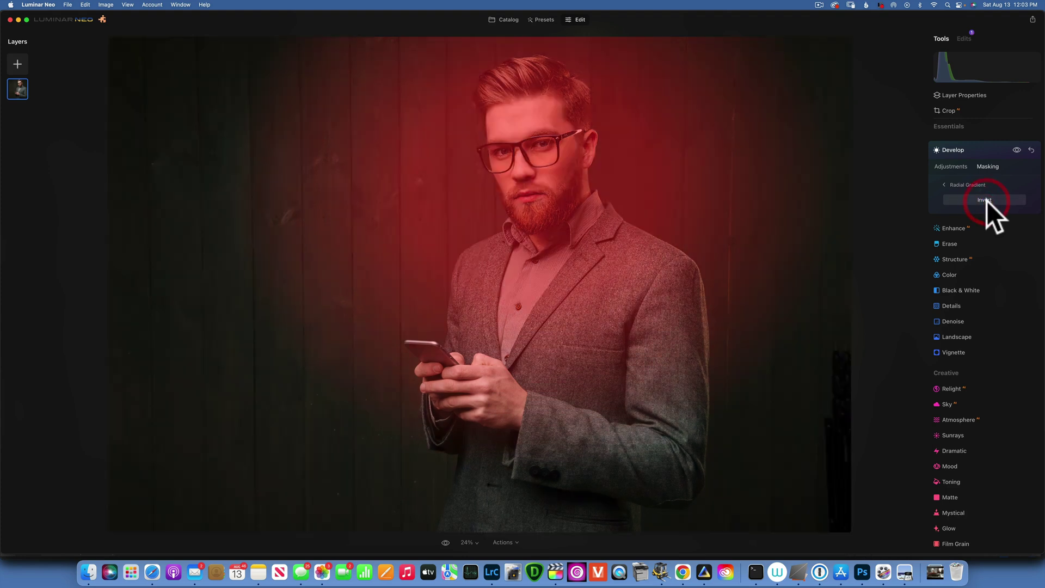
left_click(948, 166)
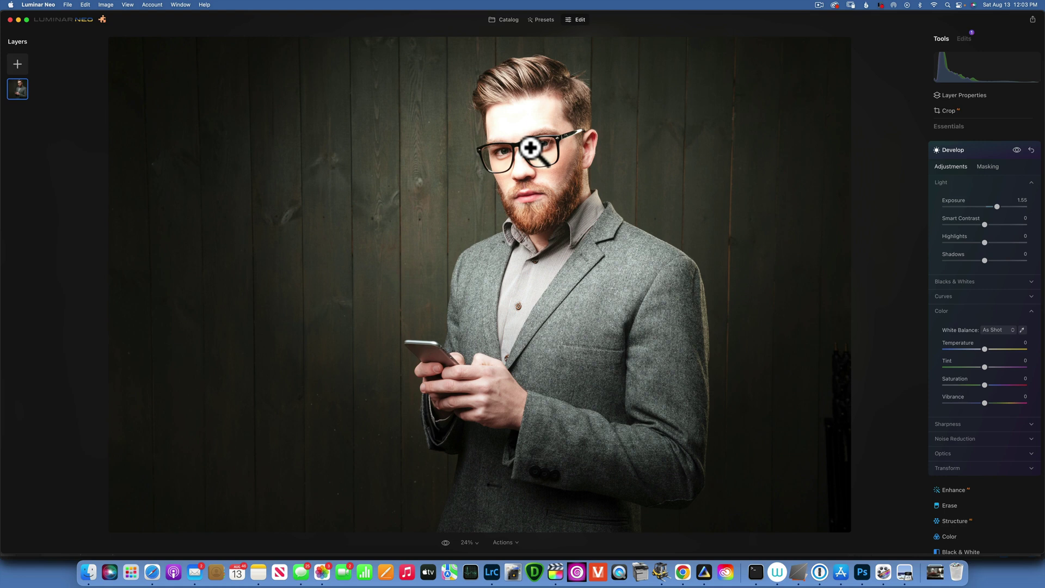
- Show the Develop mask as an overlay on the portrait
left_click(988, 166)
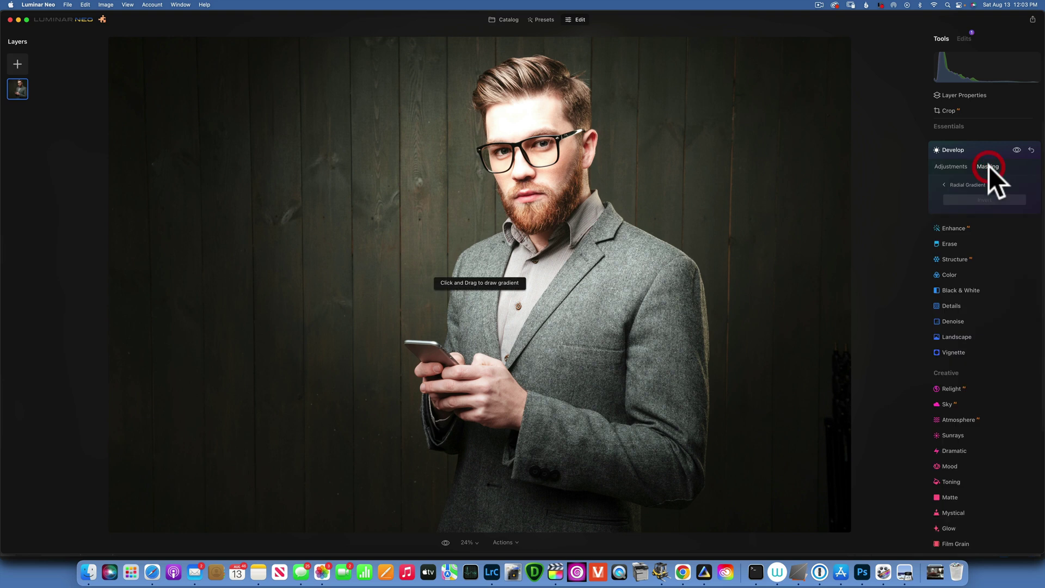
left_click(944, 184)
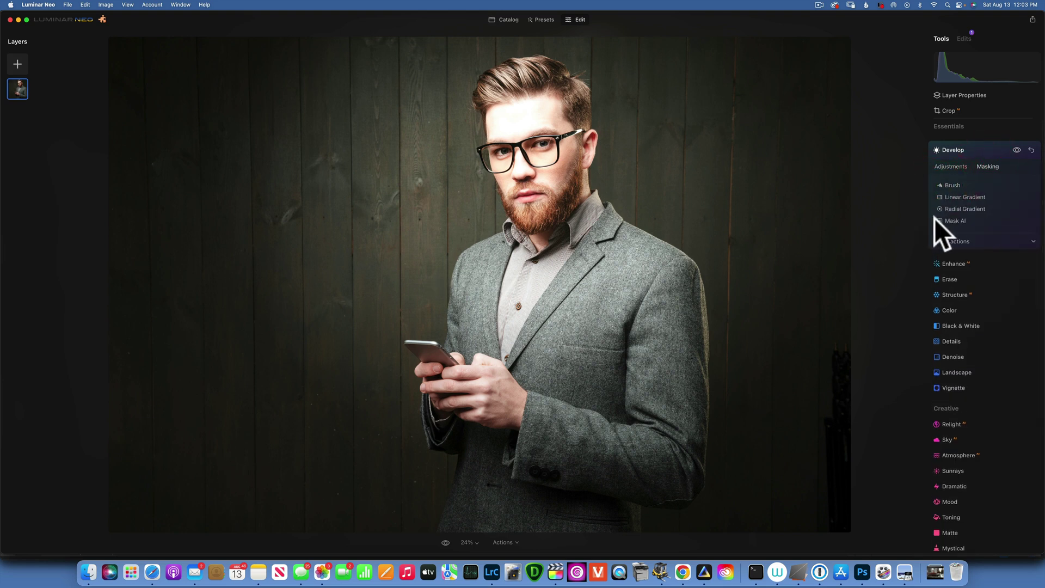
left_click(1033, 242)
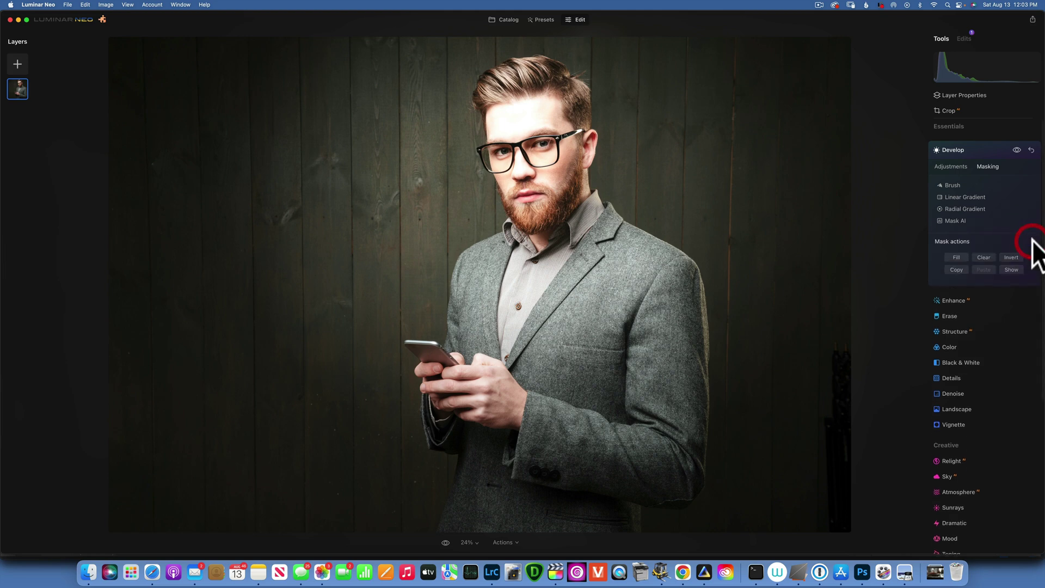
left_click(1011, 270)
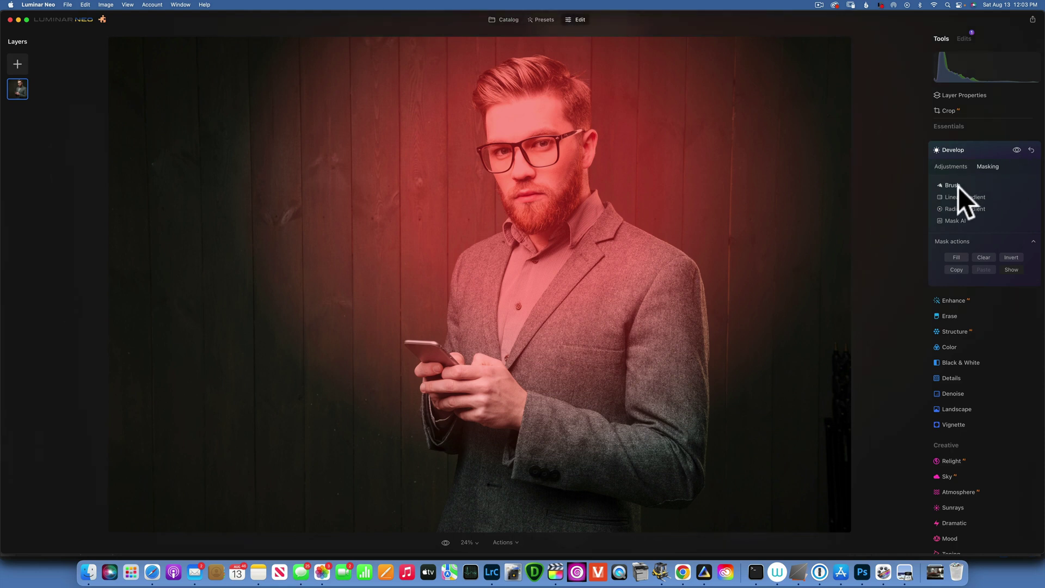
- Add the man to the Develop mask with Mask AI's Human selection, and switch that selection to subtract him
left_click(953, 221)
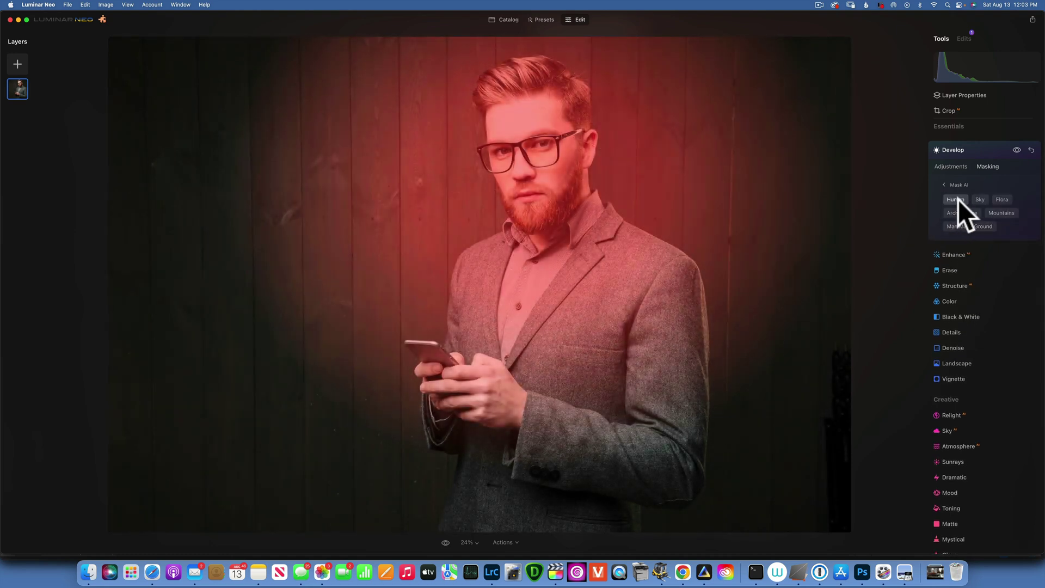
left_click(955, 200)
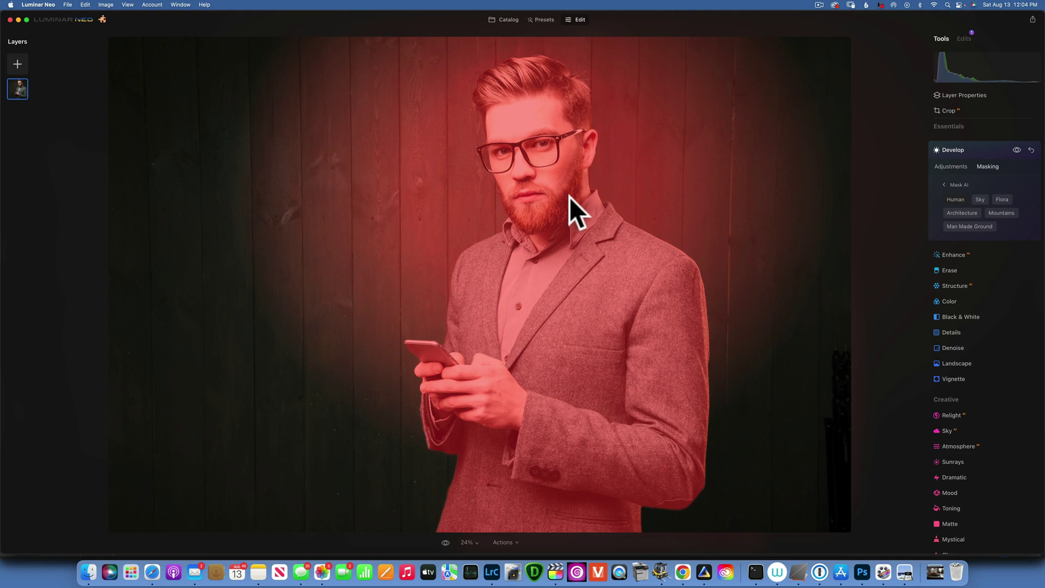
left_click(956, 199)
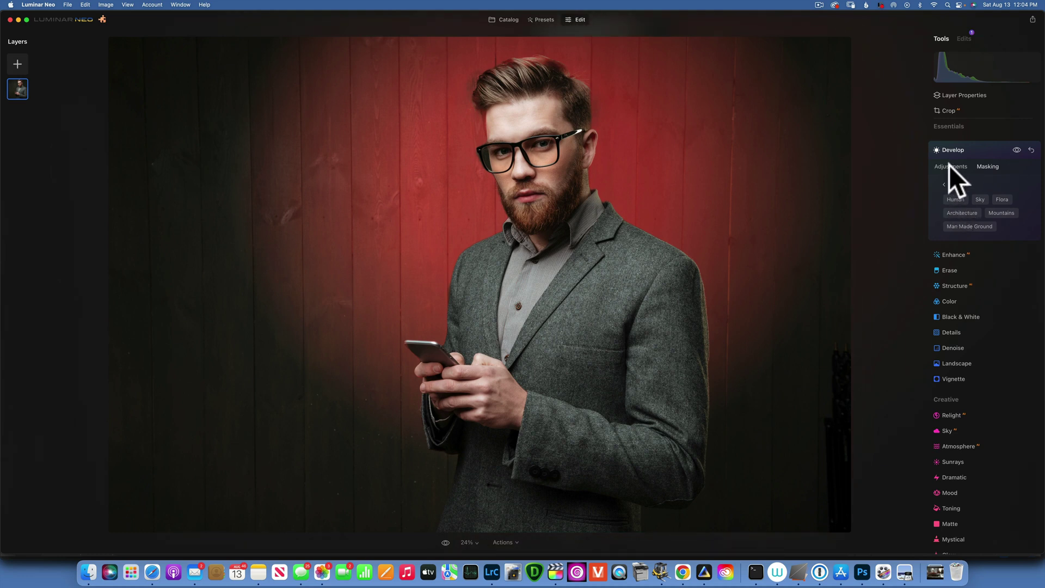
- Hide the Develop mask overlay on the portrait
left_click(950, 167)
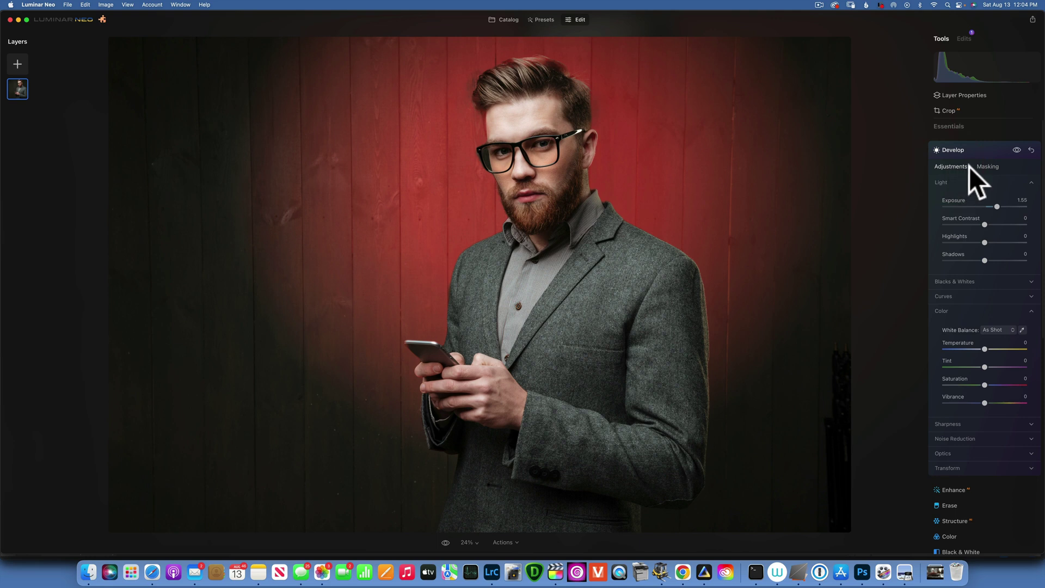
left_click(990, 165)
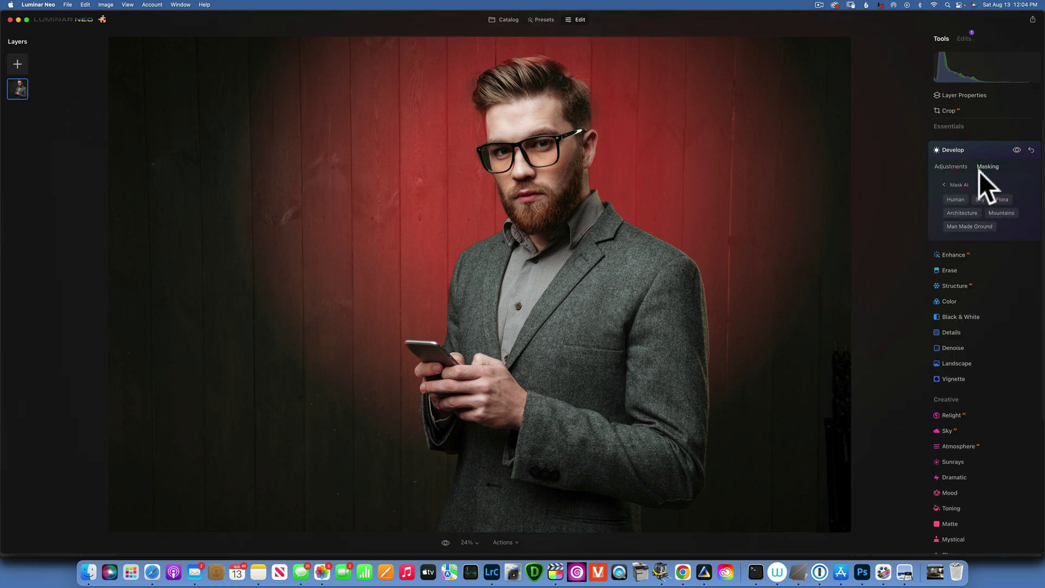
left_click(1033, 241)
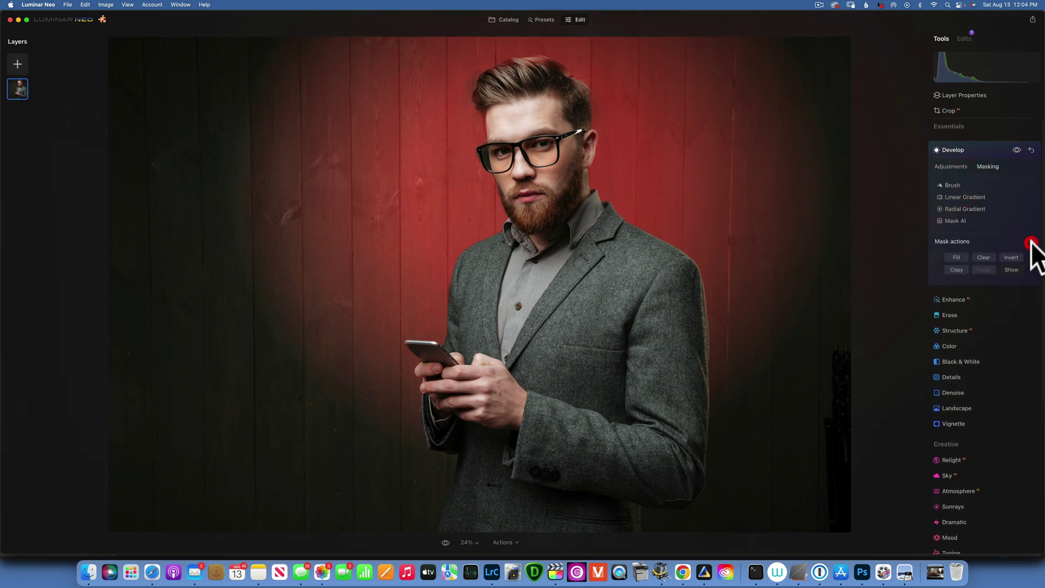
left_click(1012, 269)
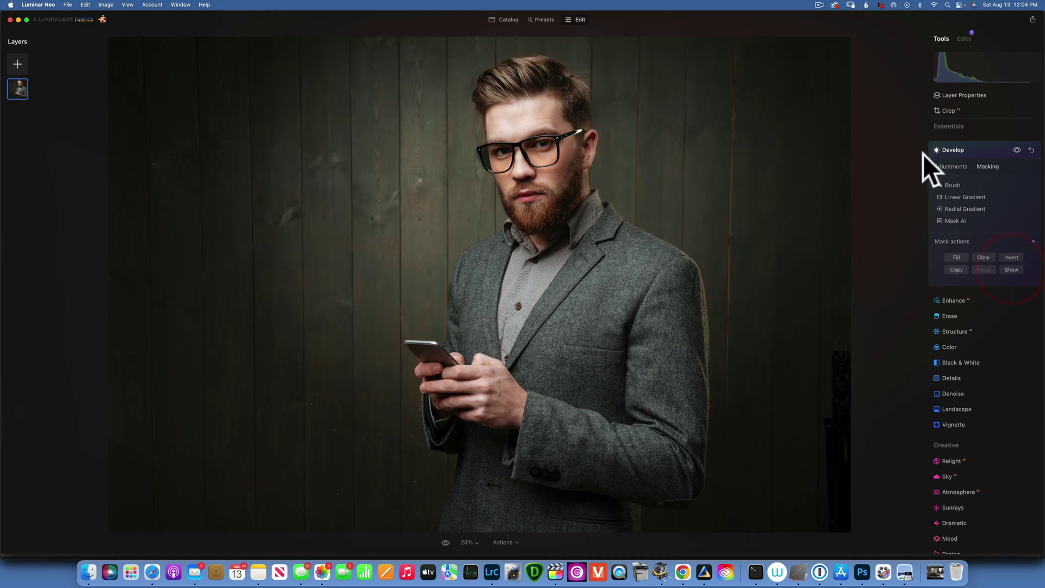
- Set the Develop exposure of the masked background to 2.39 and cool its temperature to a strong blue
left_click(950, 165)
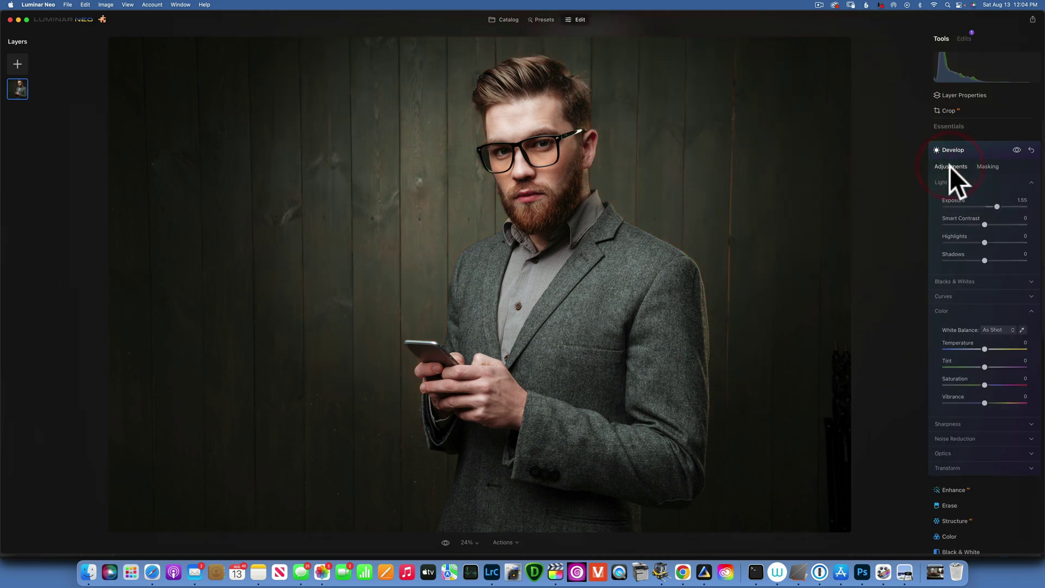
mouse_move(997, 206)
left_mouse_down()
mouse_move(1023, 206)
mouse_move(988, 207)
mouse_move(1004, 204)
left_mouse_up()
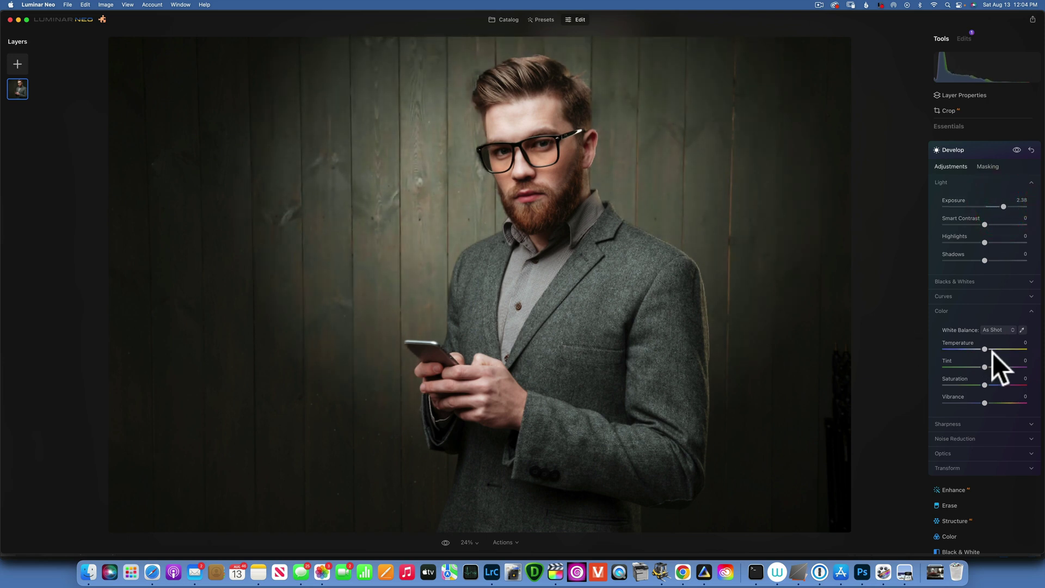
left_click_drag(984, 348, 958, 349)
- Copy the Develop mask and paste it into the Color tool as its mask
left_click(992, 167)
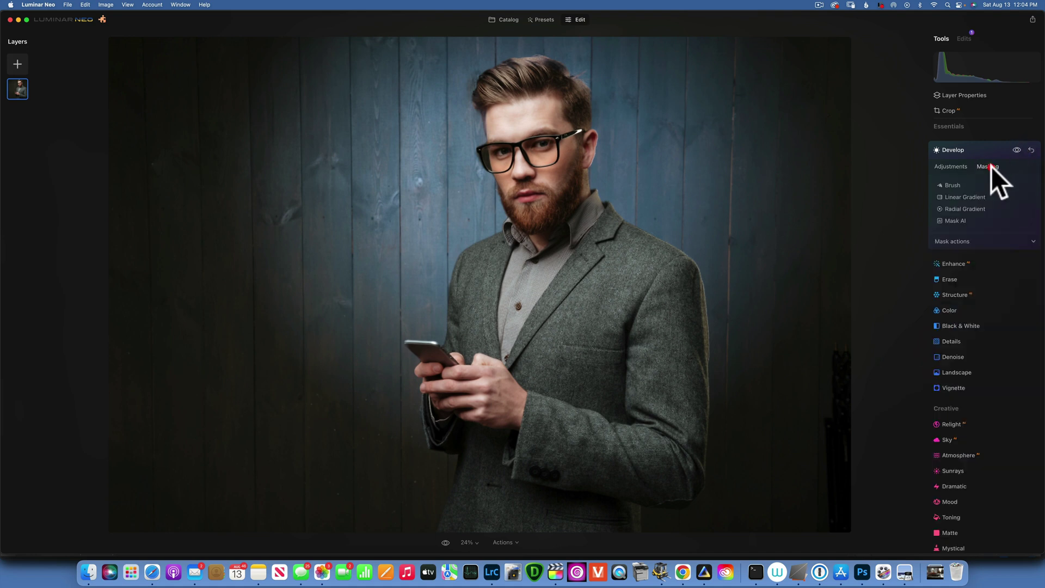
left_click(982, 239)
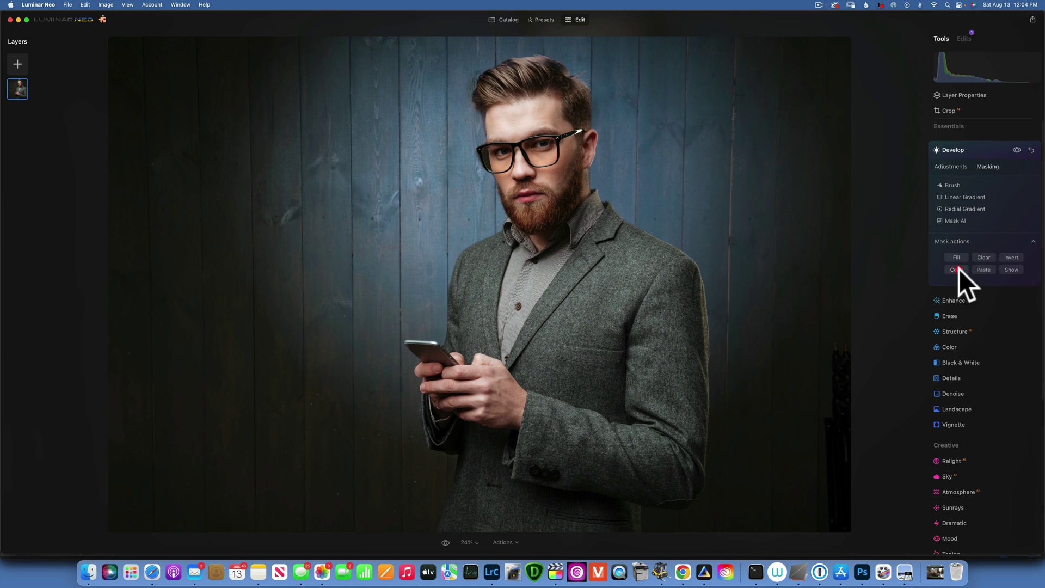
left_click(952, 148)
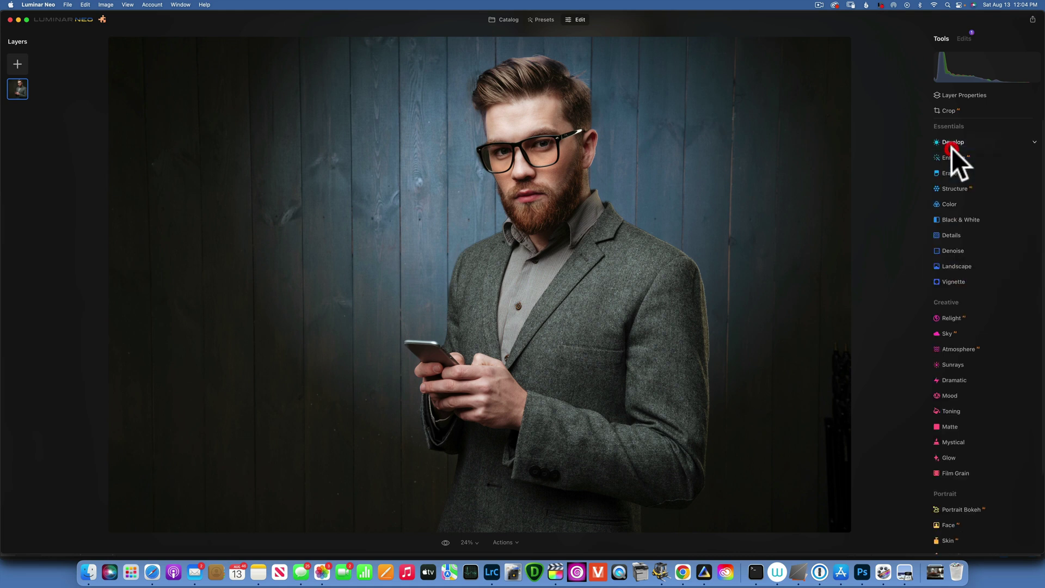
left_click(948, 202)
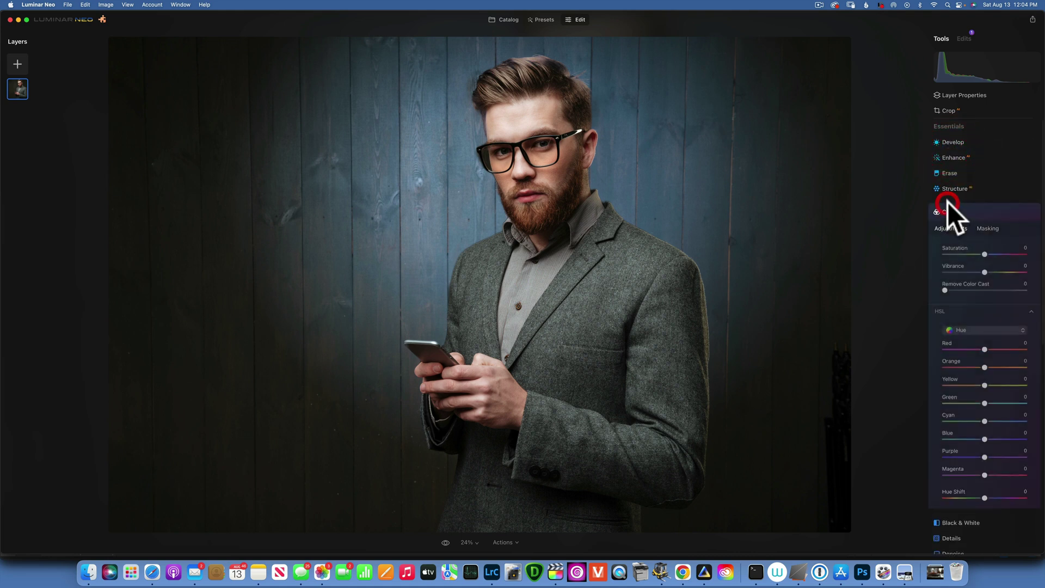
left_click(988, 228)
left_click(972, 303)
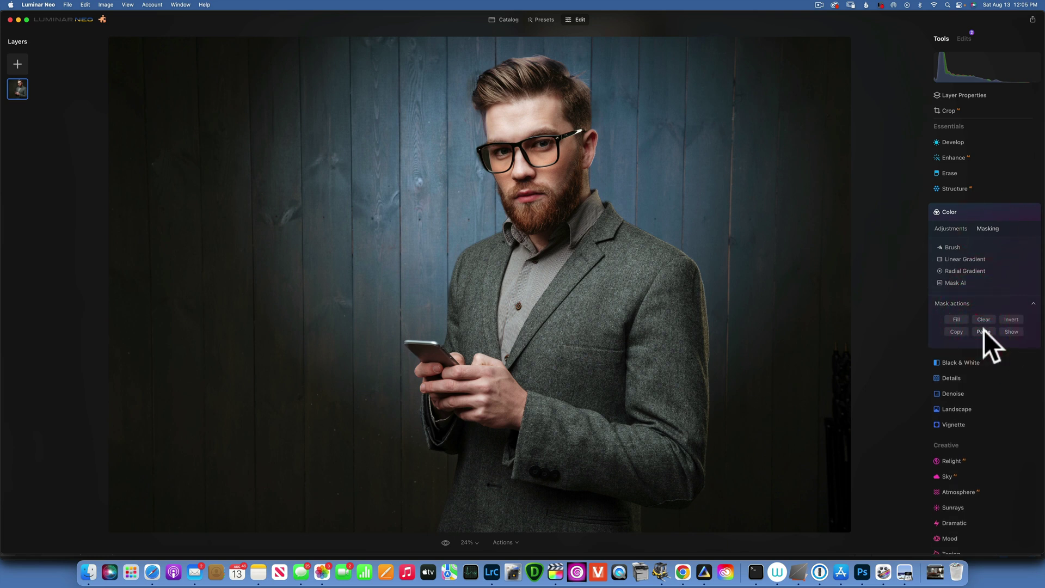
- Try shifting the Blue hue and the overall Hue Shift of the masked background, resetting each slider
left_click(949, 227)
scroll(978, 338, "down", 1)
scroll(978, 339, "down", 2)
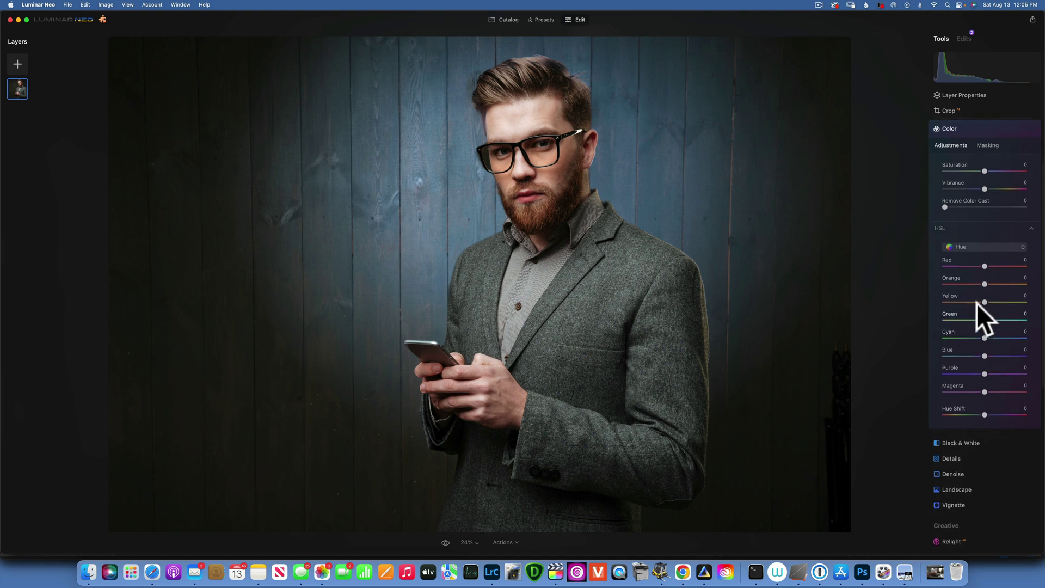
mouse_move(984, 357)
left_mouse_down()
mouse_move(932, 354)
mouse_move(1040, 360)
mouse_move(882, 354)
mouse_move(998, 365)
left_mouse_up()
left_click(984, 358)
double_click(945, 348)
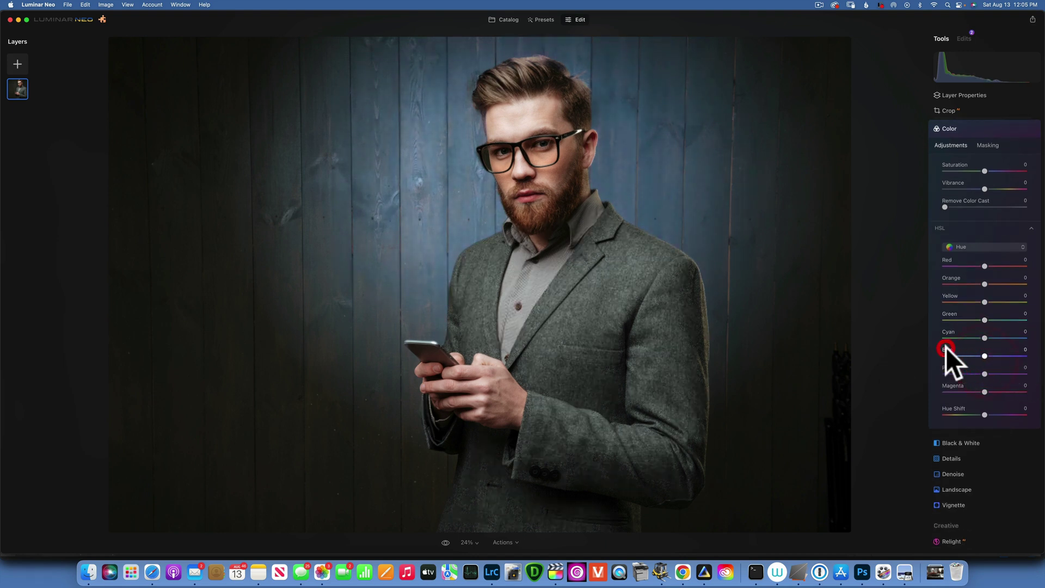
mouse_move(985, 413)
left_mouse_down()
mouse_move(1038, 415)
mouse_move(933, 414)
mouse_move(1011, 421)
mouse_move(997, 417)
left_mouse_up()
double_click(953, 406)
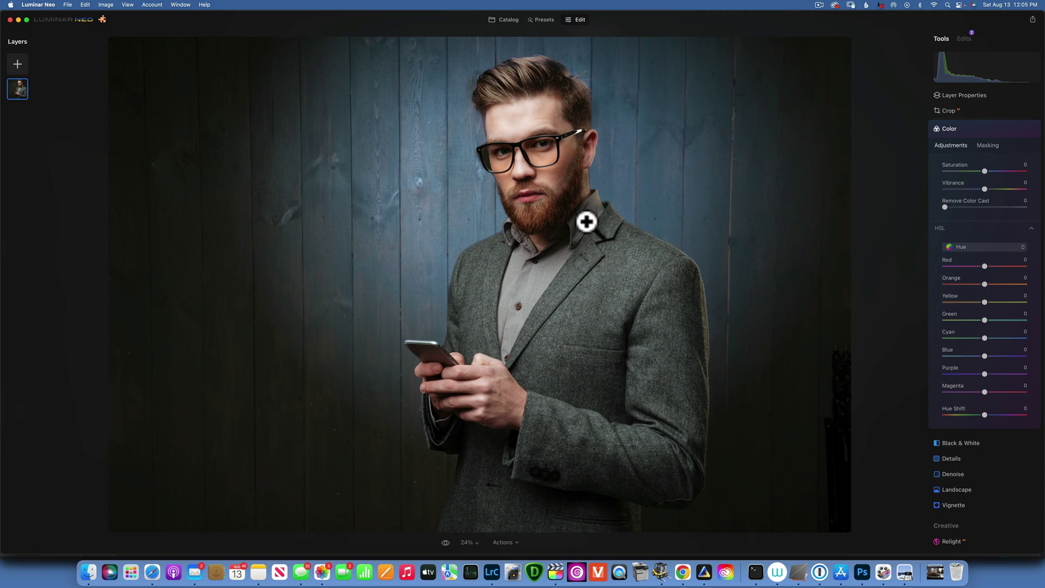
- Open the catalog photo of the blonde woman taking a selfie for editing and discard its existing edits
left_click(507, 19)
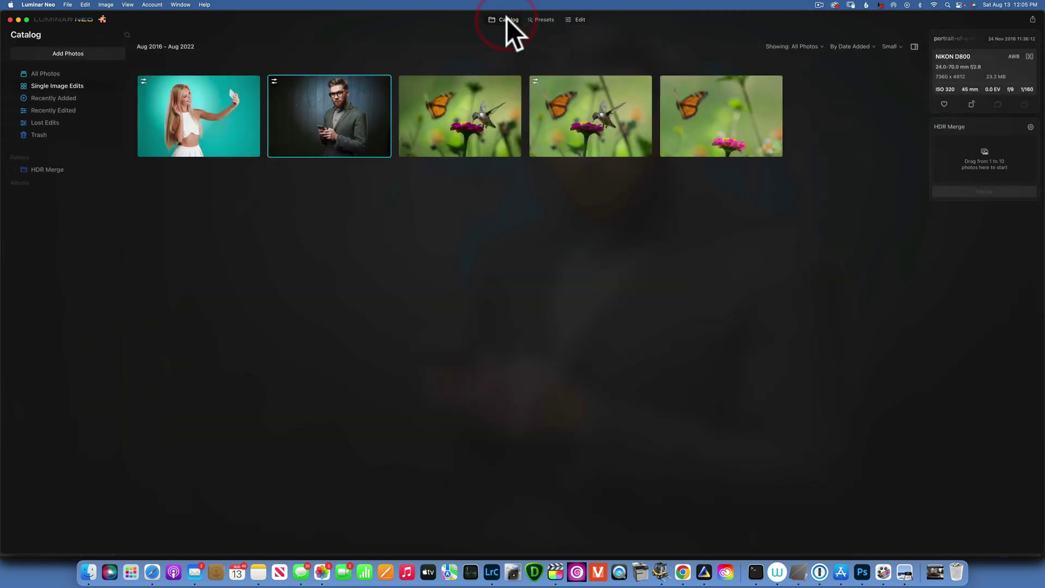
left_click(229, 121)
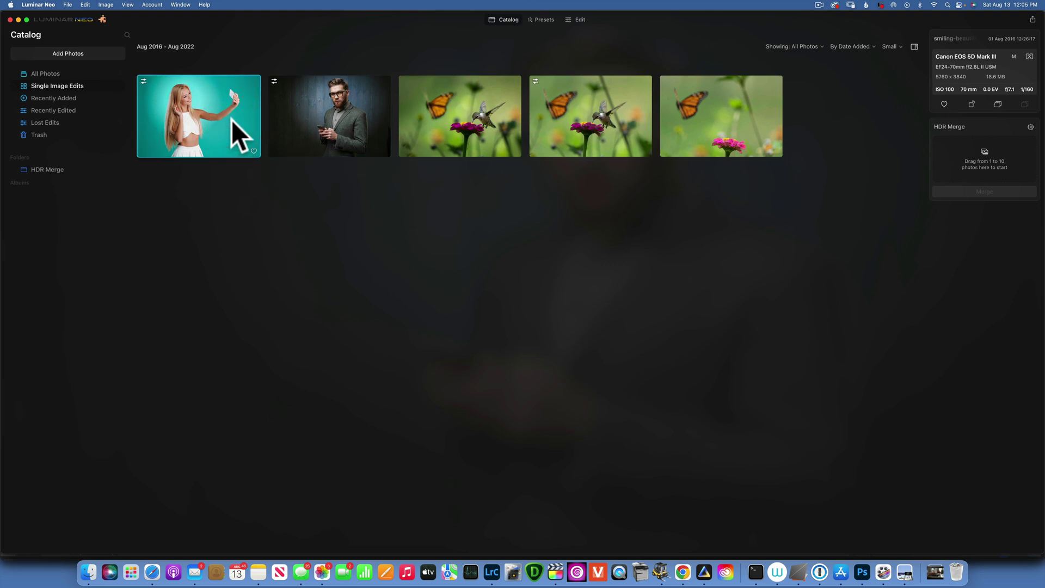
double_click(210, 116)
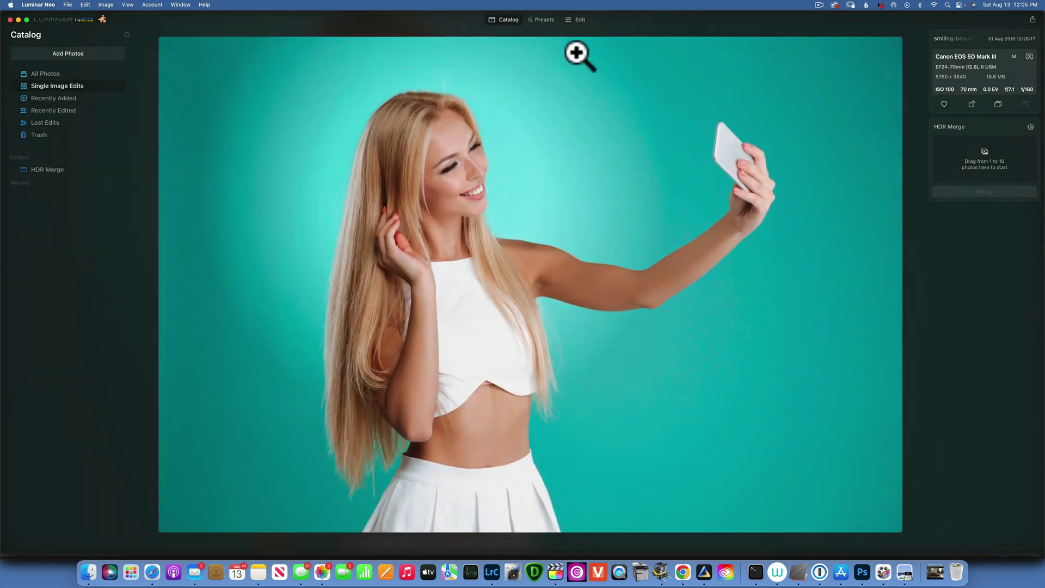
left_click(581, 19)
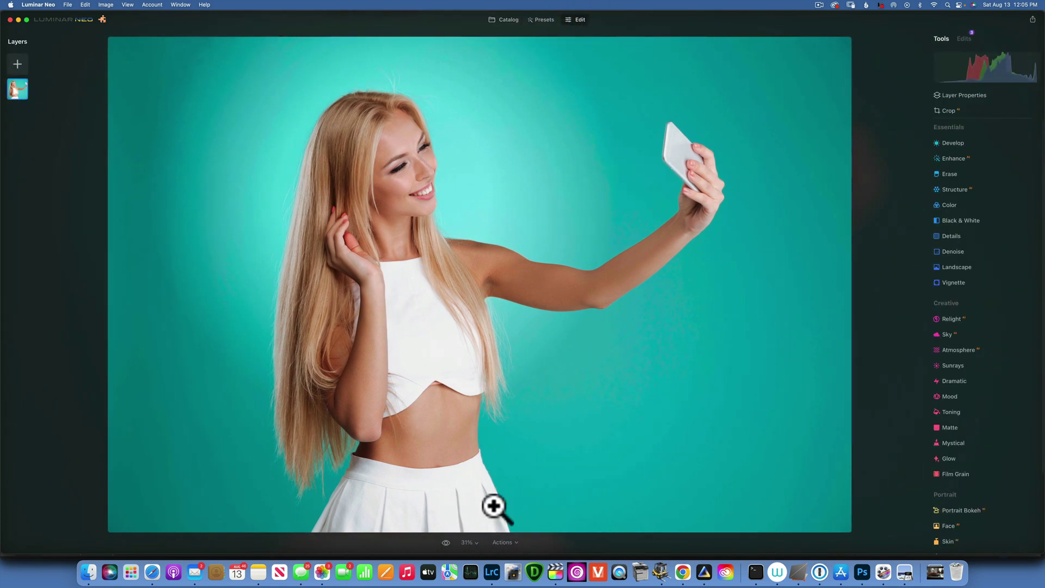
left_click(509, 542)
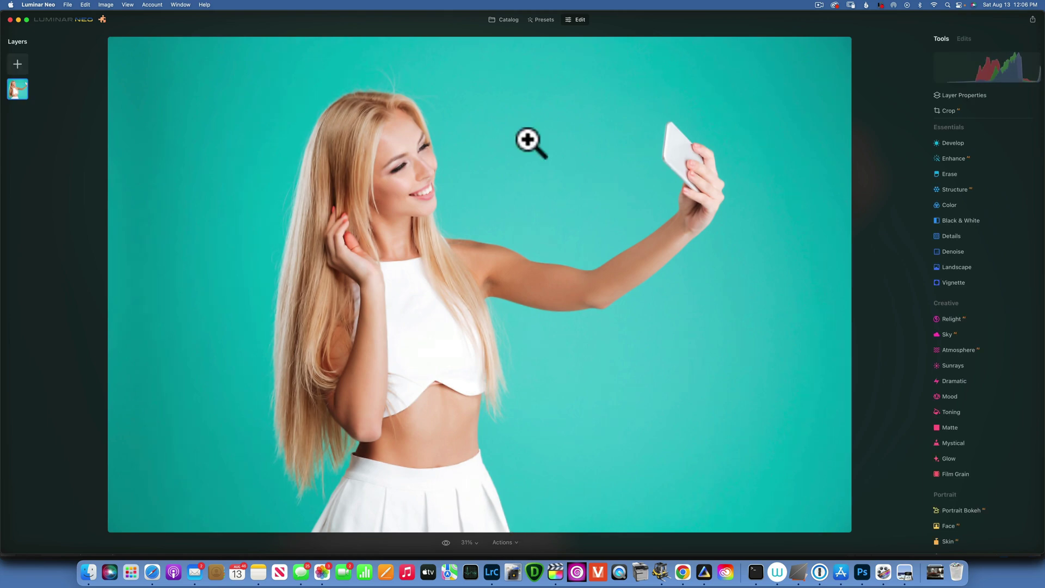
left_click(581, 19)
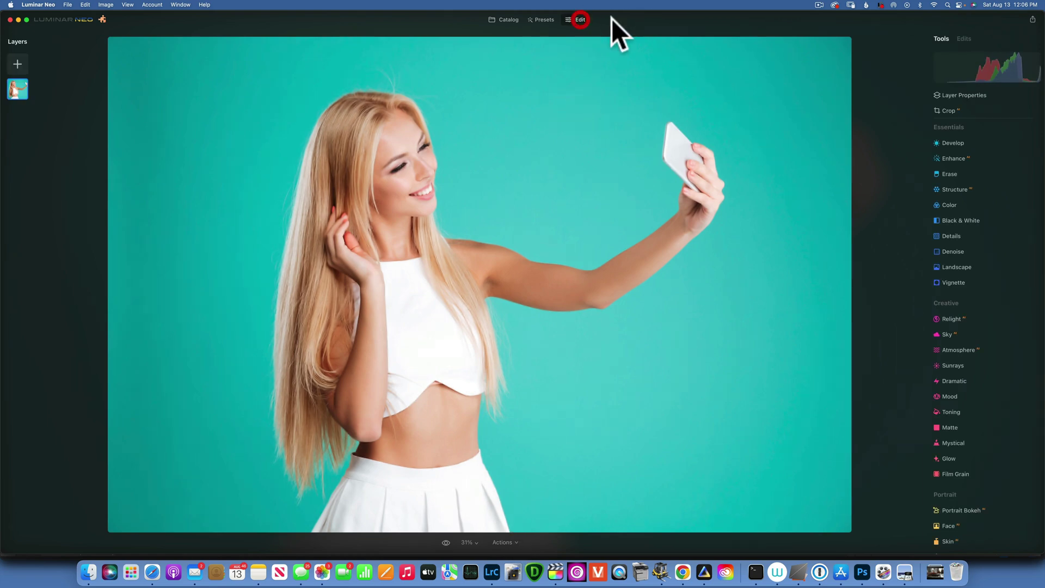
- Darken the whole photo with a Develop exposure of -1.07, and set exposure to 1.41 in a second Develop adjustment
left_click(956, 142)
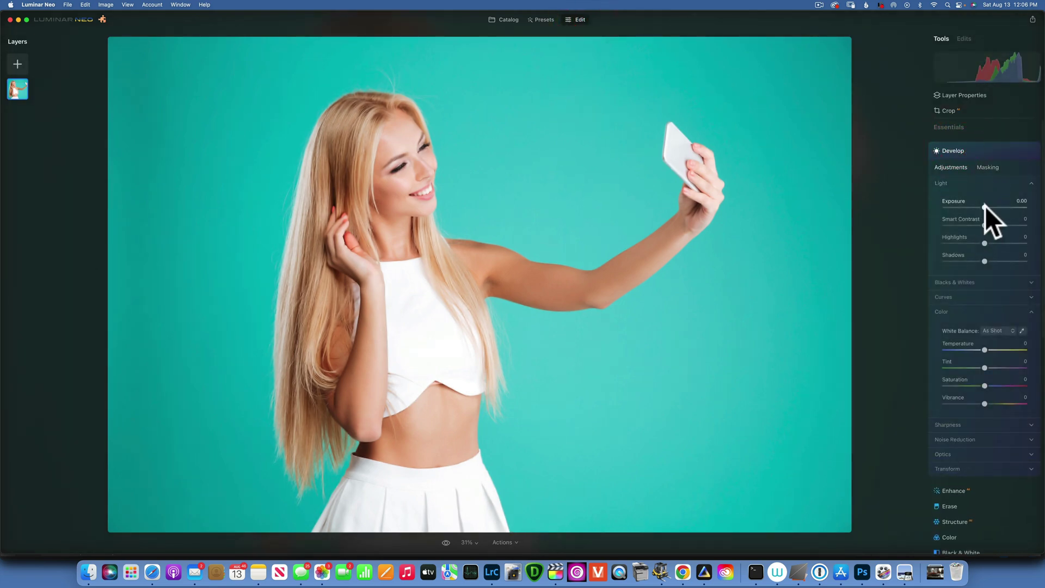
left_click_drag(985, 206, 976, 206)
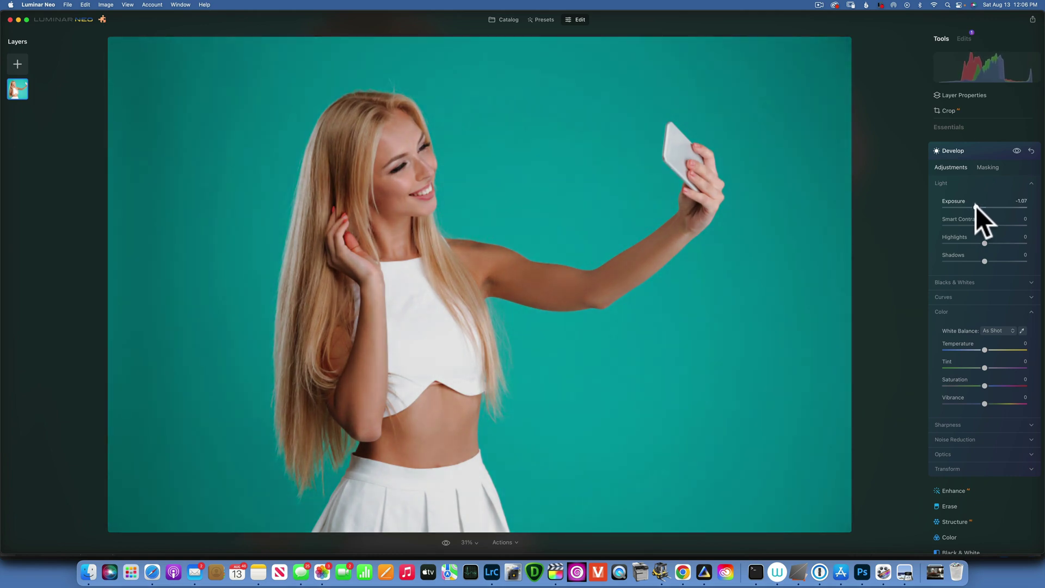
left_click(953, 150)
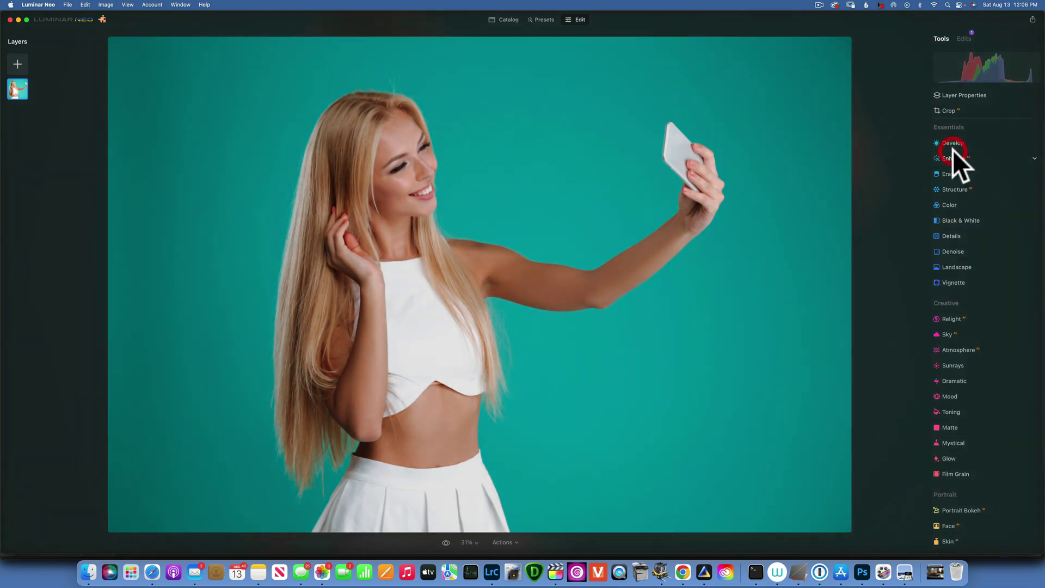
left_click(956, 143)
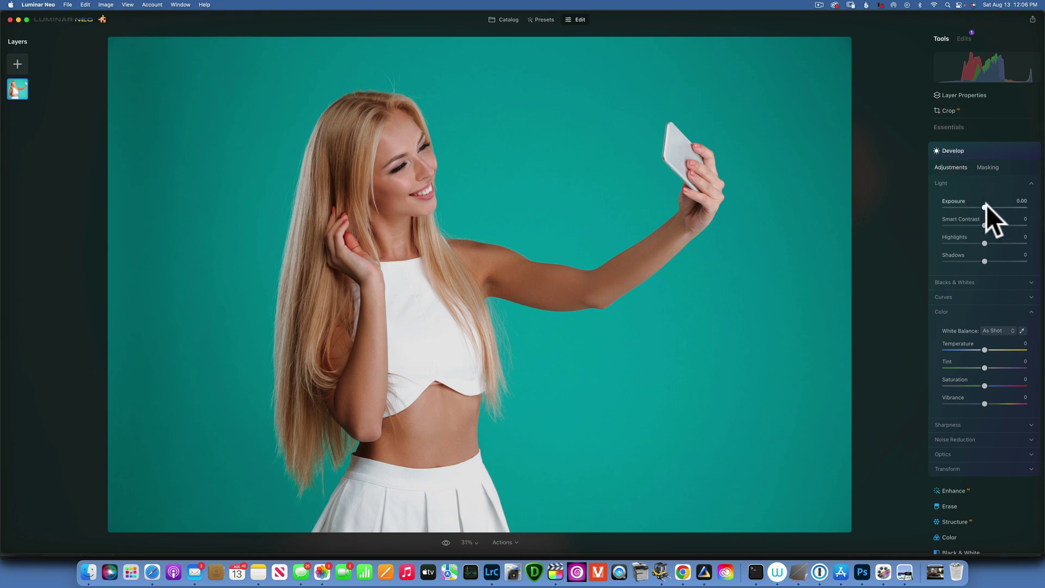
left_click_drag(985, 206, 998, 206)
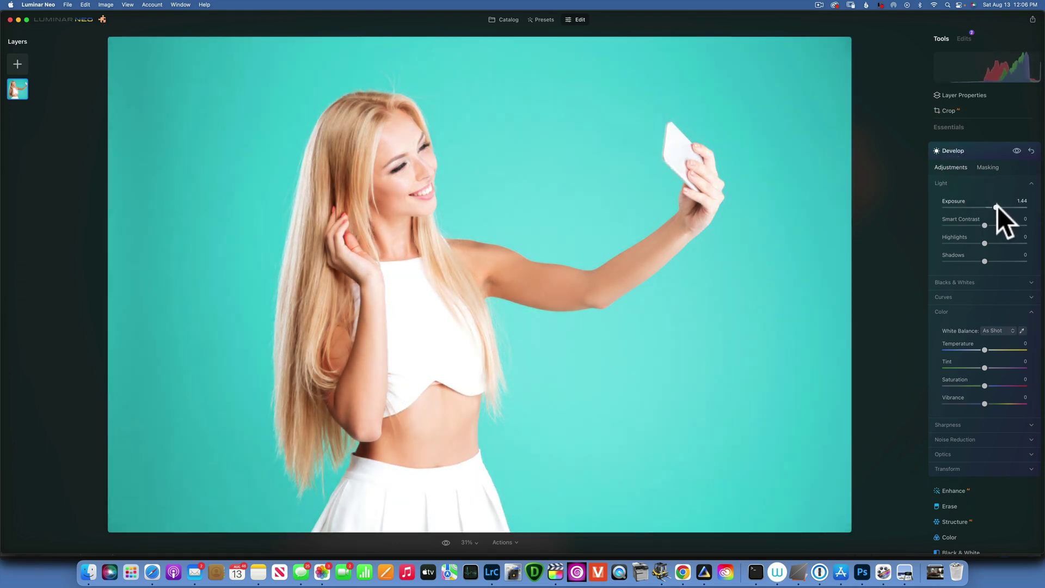
- Mask the second Develop adjustment with a large radial gradient centred on the woman's face, inverted to affect the inside of the circle
left_click(988, 167)
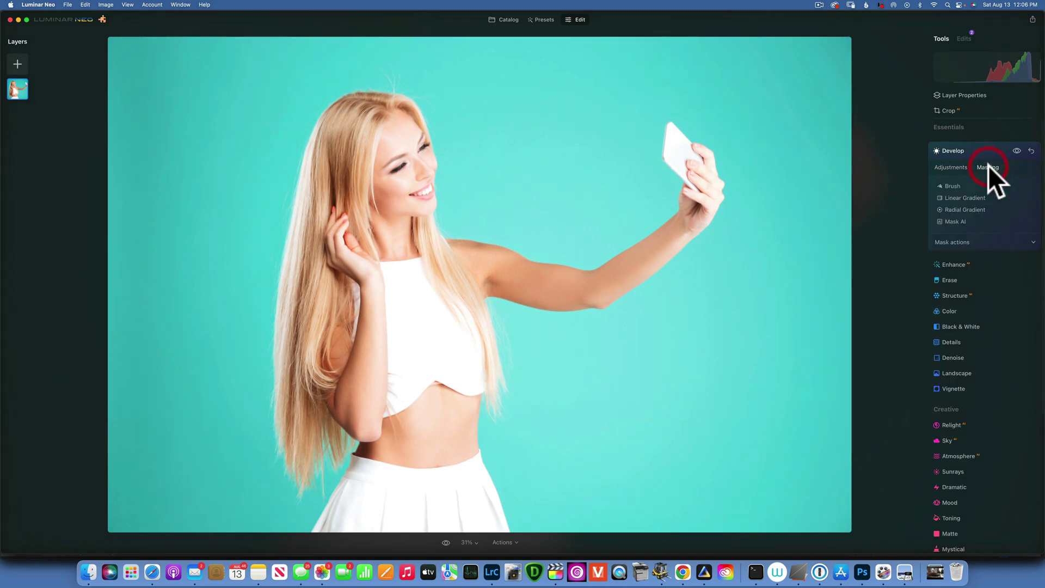
left_click(966, 211)
left_click(388, 191)
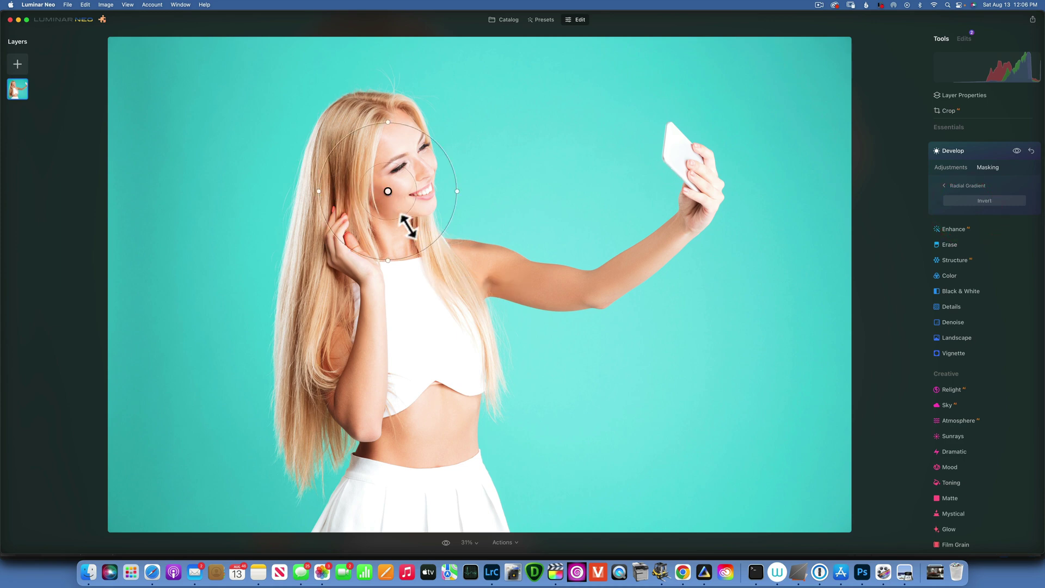
left_click_drag(408, 226, 450, 266)
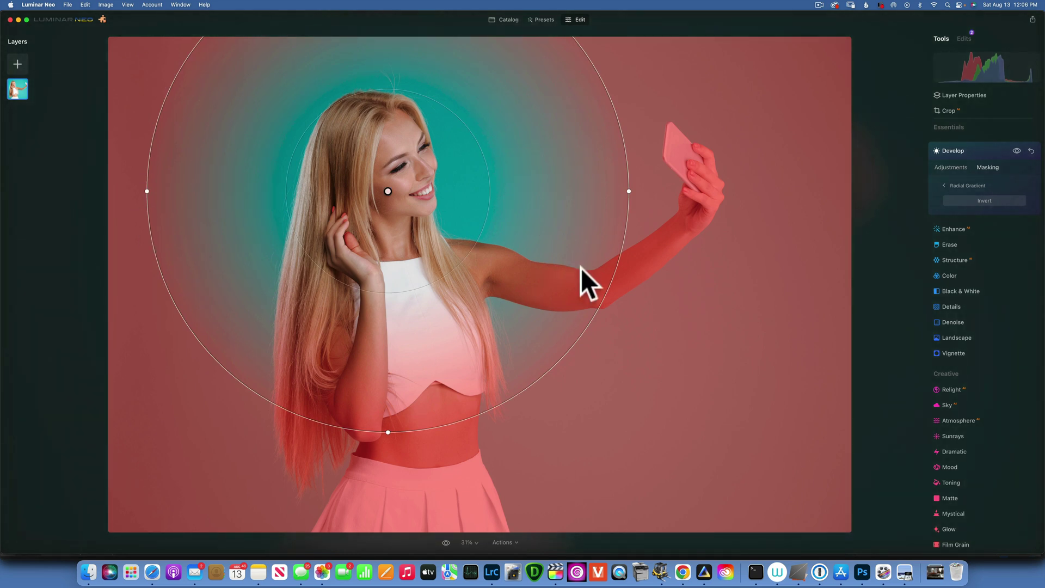
left_click(985, 201)
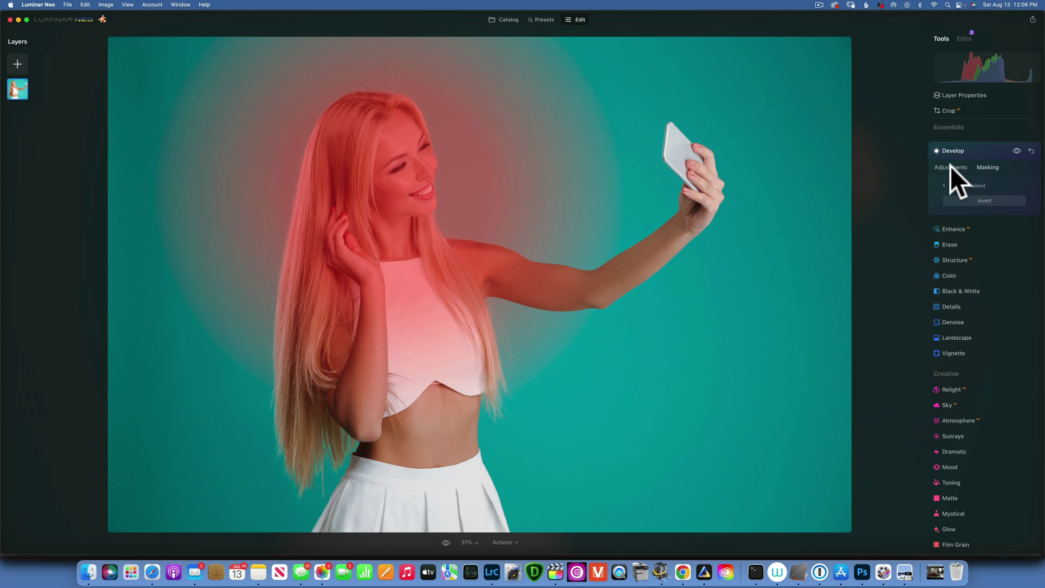
left_click(951, 166)
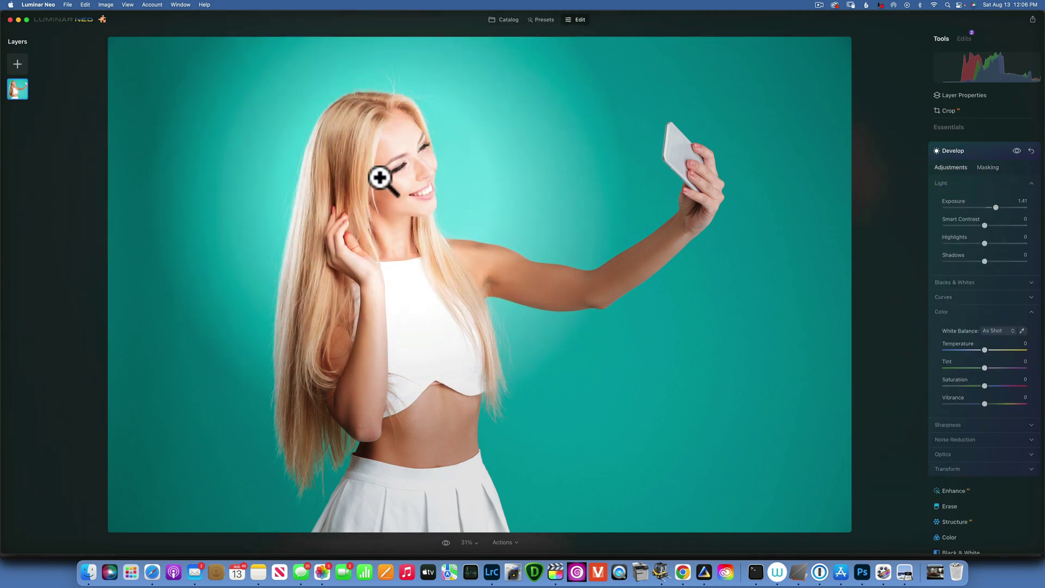
- Subtract the woman from the radial Develop mask using Mask AI's Human selection
left_click(993, 166)
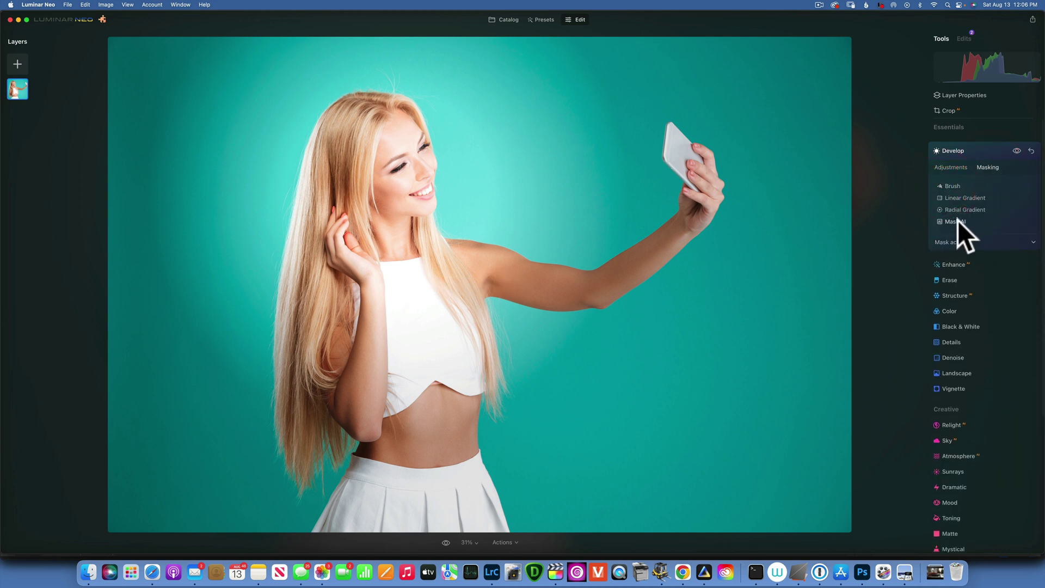
left_click(958, 220)
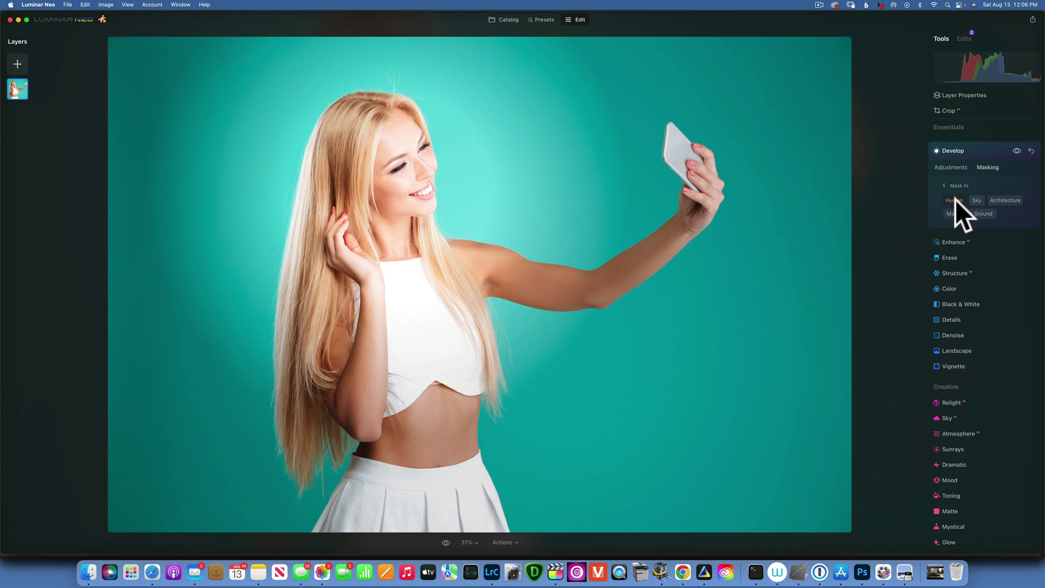
left_click(956, 199)
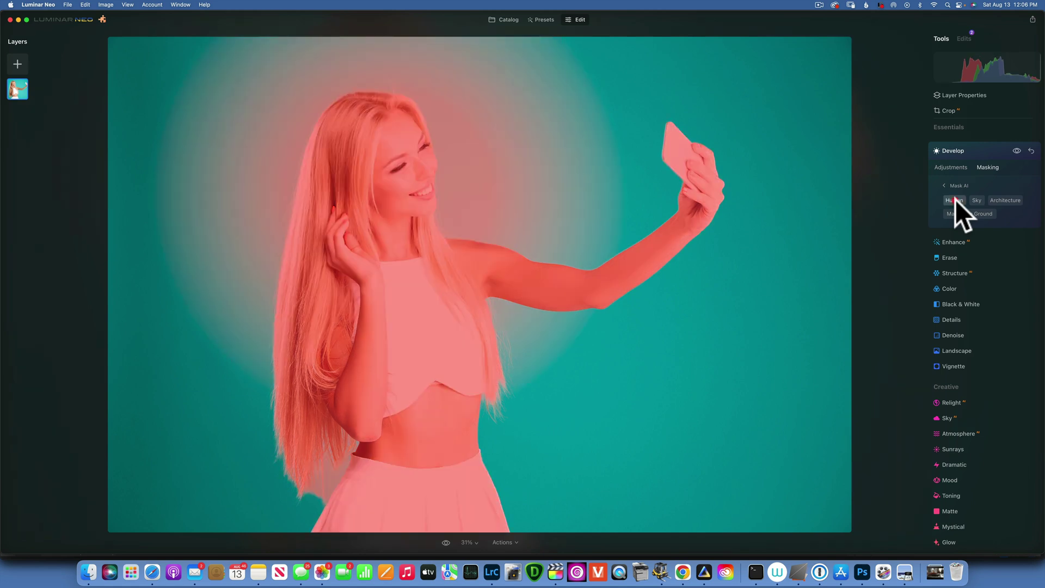
left_click(955, 199)
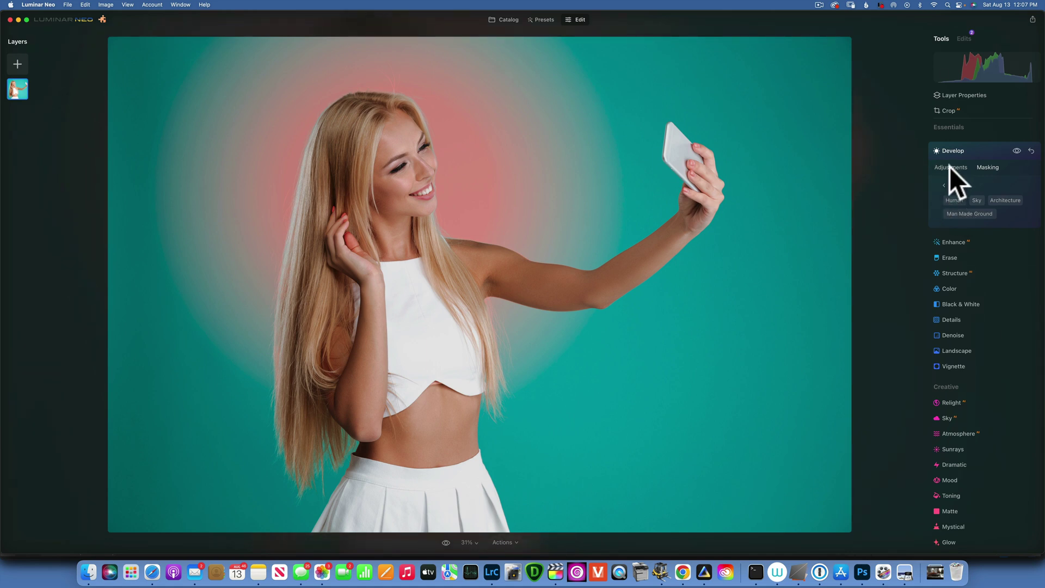
- Set the masked spotlight's Develop exposure to 2.19, temperature to 100, tint to -1 and vibrance to 7
left_click(950, 167)
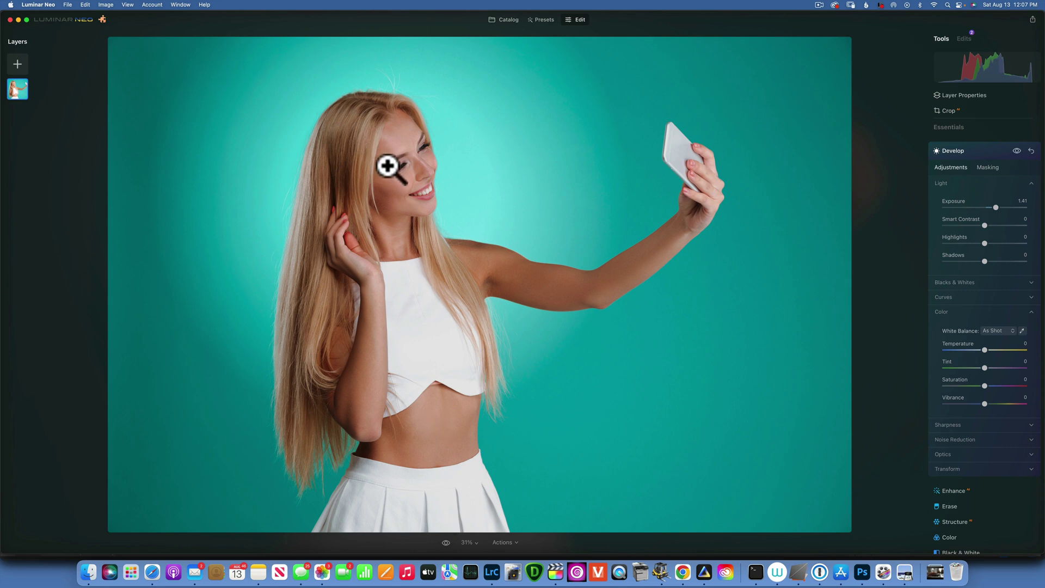
mouse_move(996, 208)
left_mouse_down()
mouse_move(1034, 208)
mouse_move(990, 207)
mouse_move(1000, 208)
left_mouse_up()
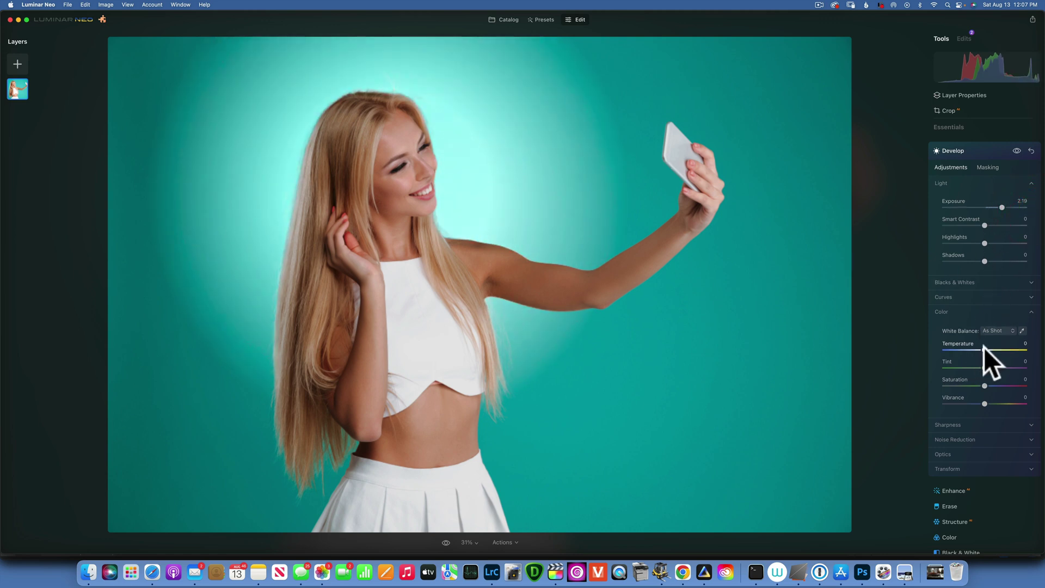
left_click_drag(968, 348, 1044, 355)
left_click_drag(983, 367, 987, 401)
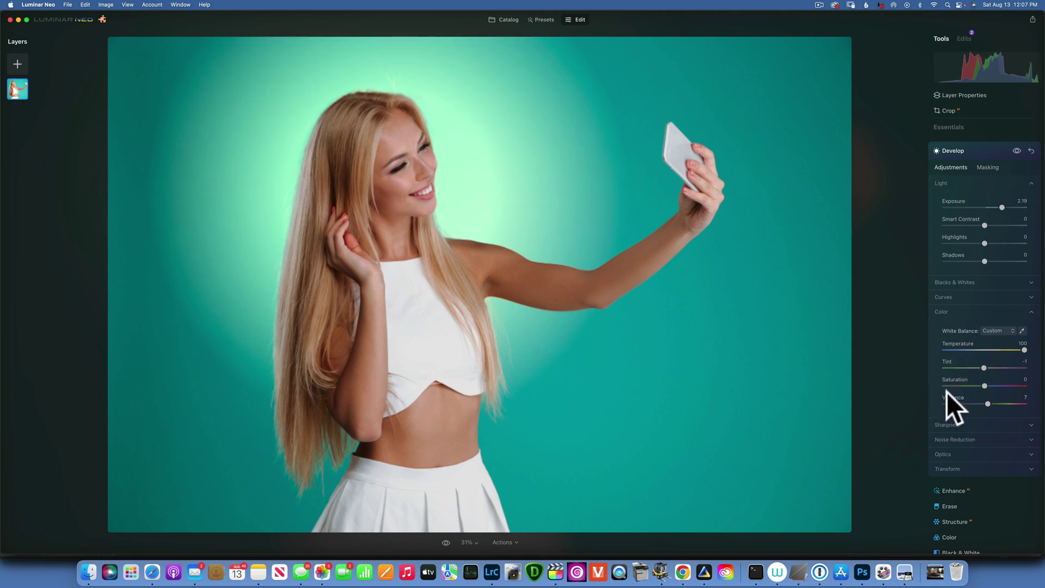